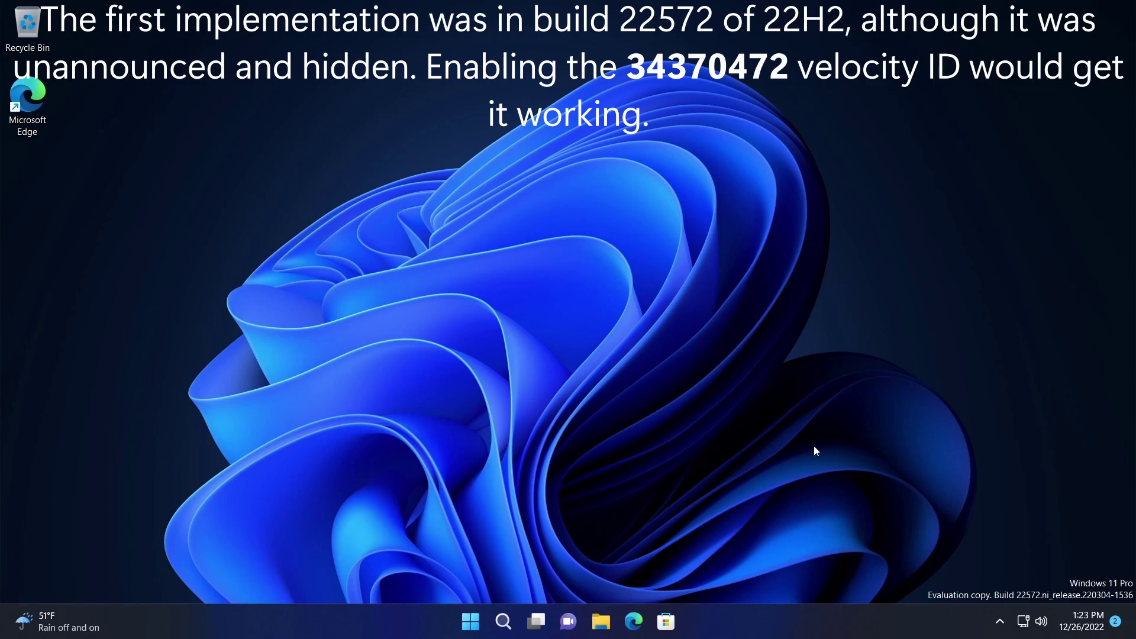
Open File Explorer and add two new tabs to the window.
{"action": "left_click", "coordinate": [600, 621]}
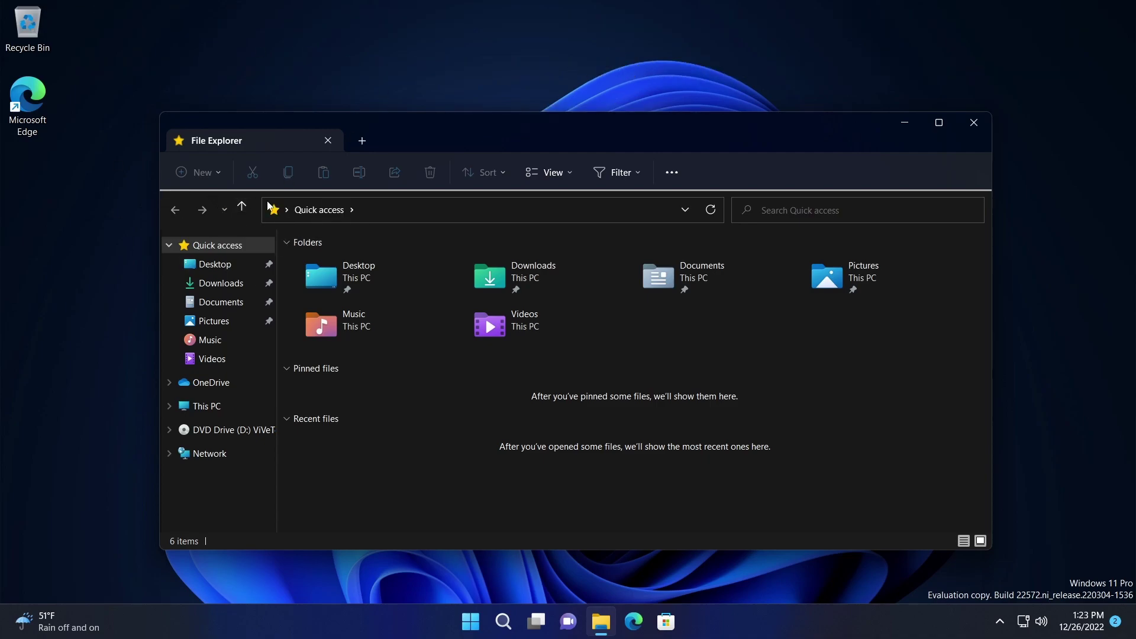
{"action": "left_click", "coordinate": [362, 141]}
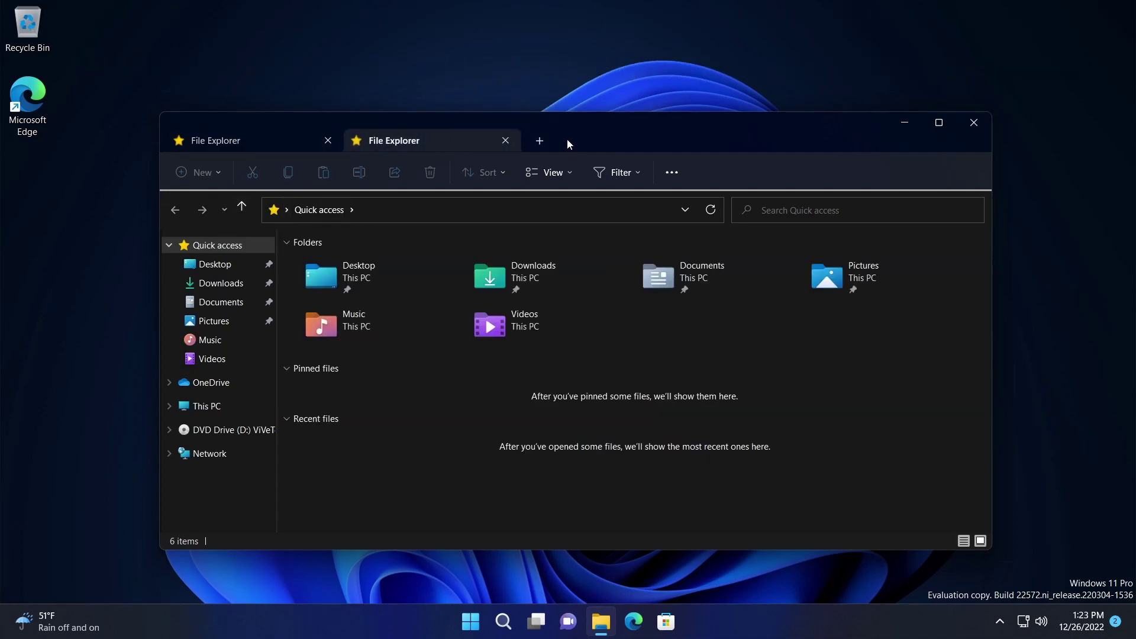
{"action": "left_click", "coordinate": [544, 140]}
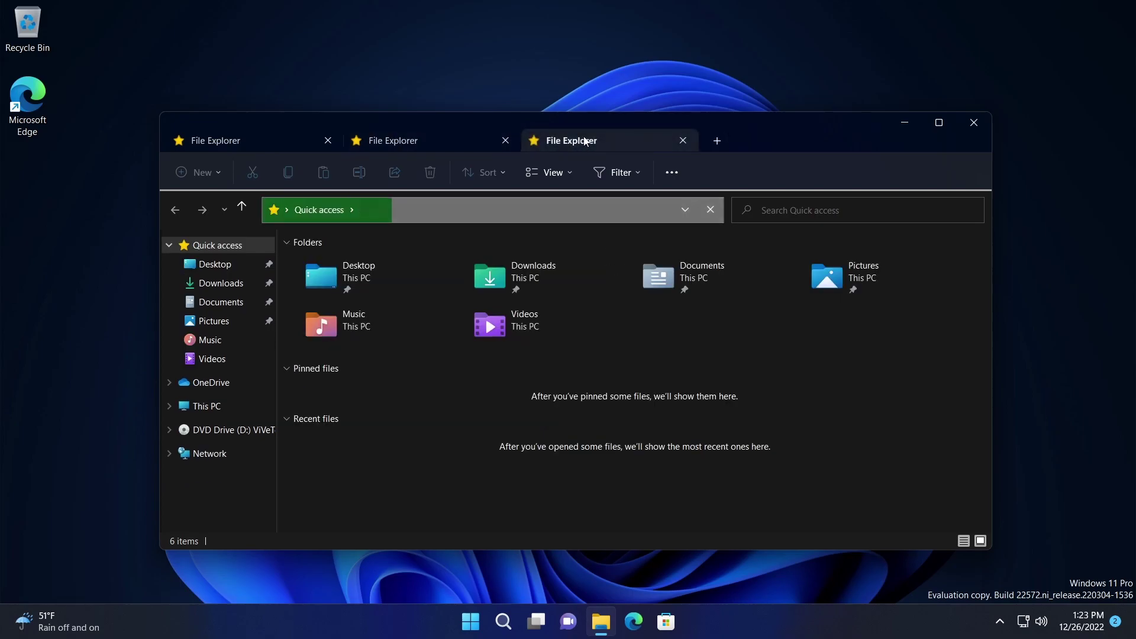
Try to detach the Downloads tab from the window and to reorder it ahead of the Documents tab.
{"action": "left_click_drag", "start_coordinate": [507, 152], "coordinate": [539, 146]}
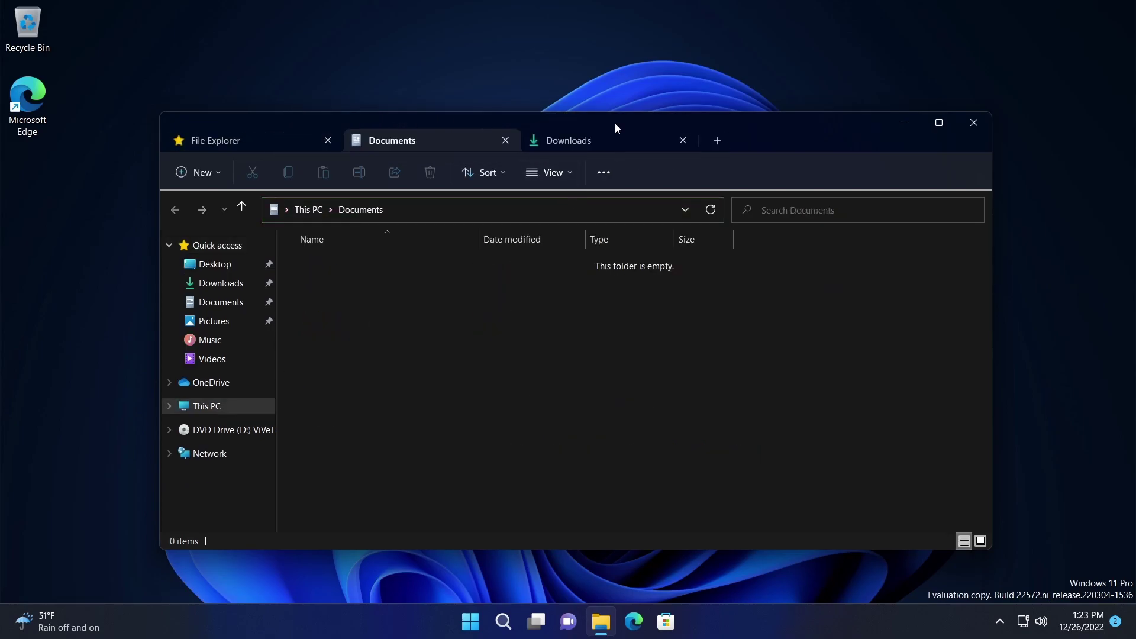
{"action": "left_click_drag", "start_coordinate": [610, 139], "coordinate": [645, 222]}
{"action": "left_click_drag", "start_coordinate": [664, 143], "coordinate": [446, 150]}
{"action": "left_click", "coordinate": [538, 135]}
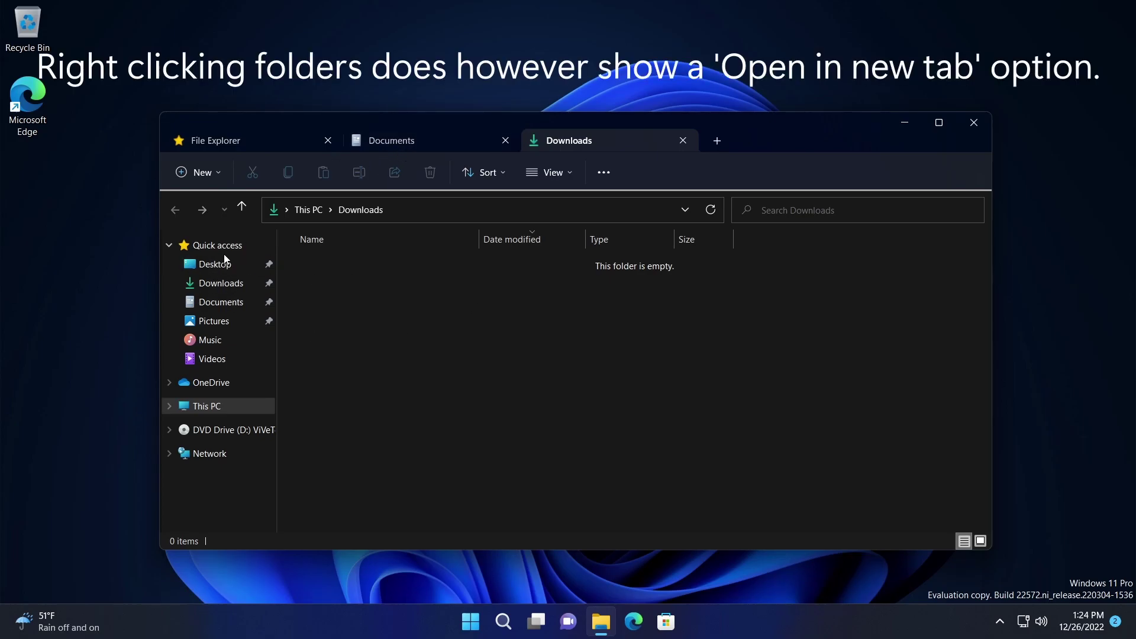
Open the navigation pane's Documents folder in two new tabs and add one more tab.
{"action": "right_click", "coordinate": [223, 304]}
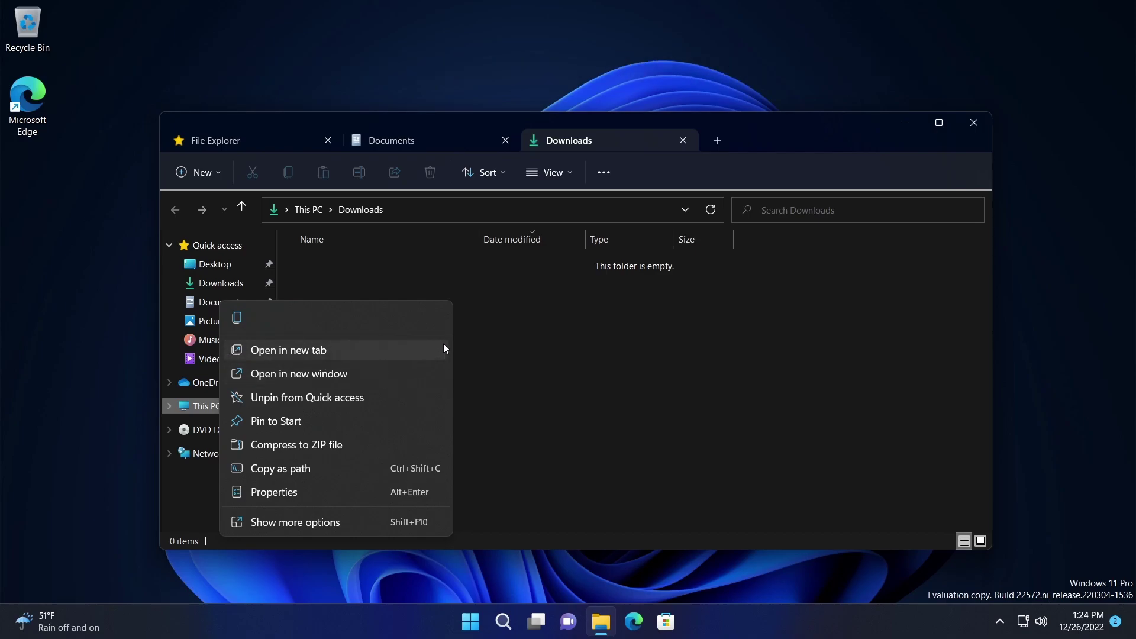
{"action": "left_click", "coordinate": [407, 352]}
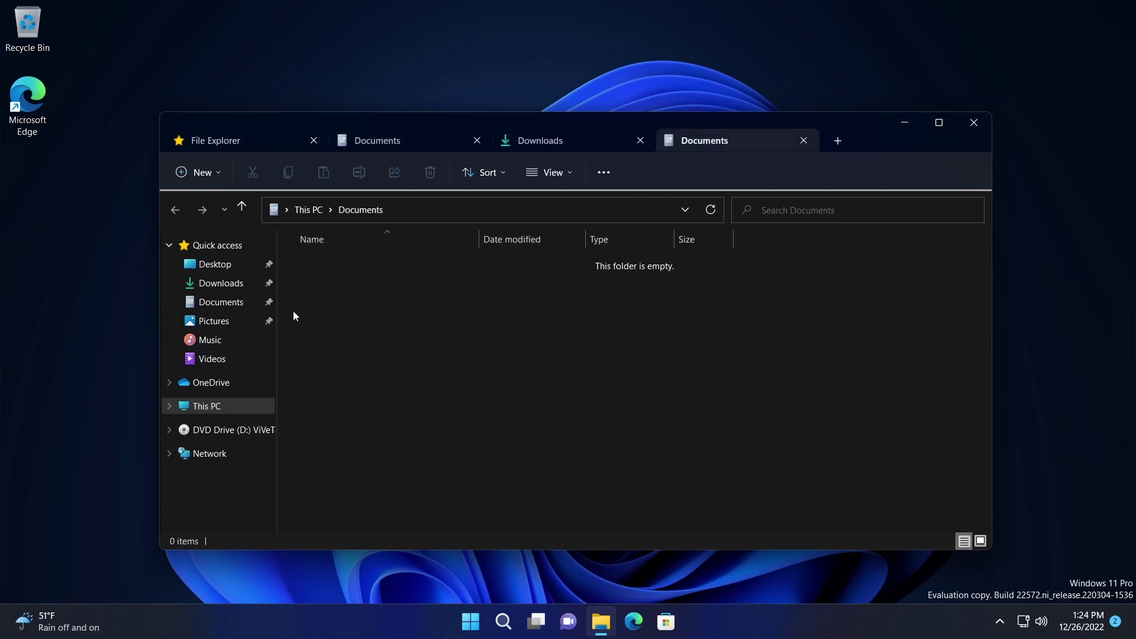
{"action": "right_click", "coordinate": [222, 301]}
{"action": "left_click", "coordinate": [329, 90]}
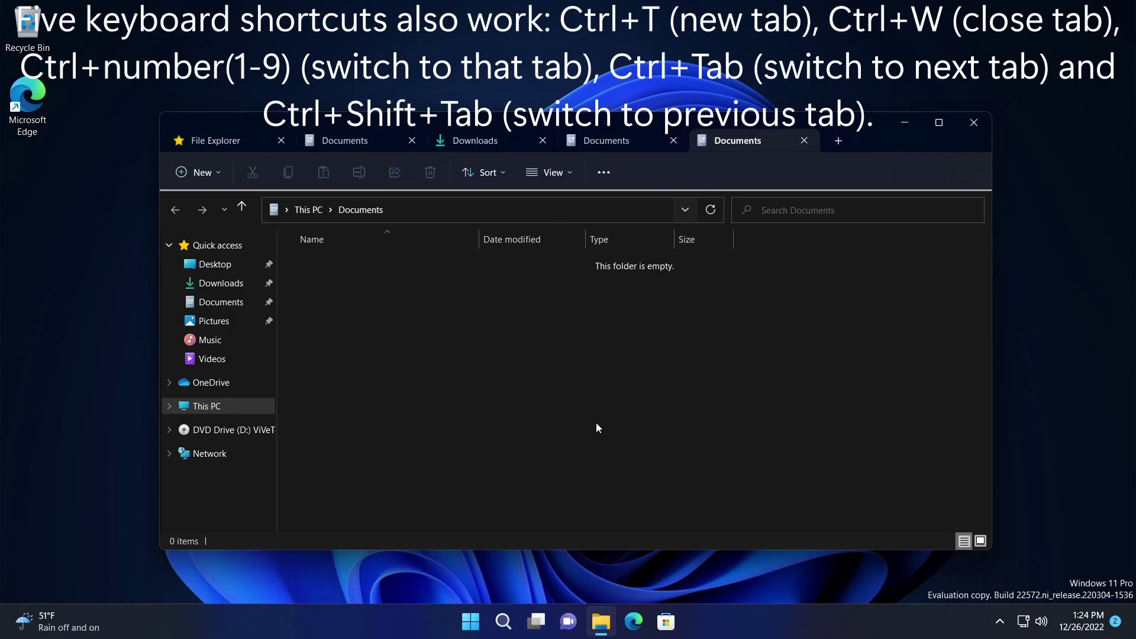
{"action": "key", "text": "ctrl+t"}
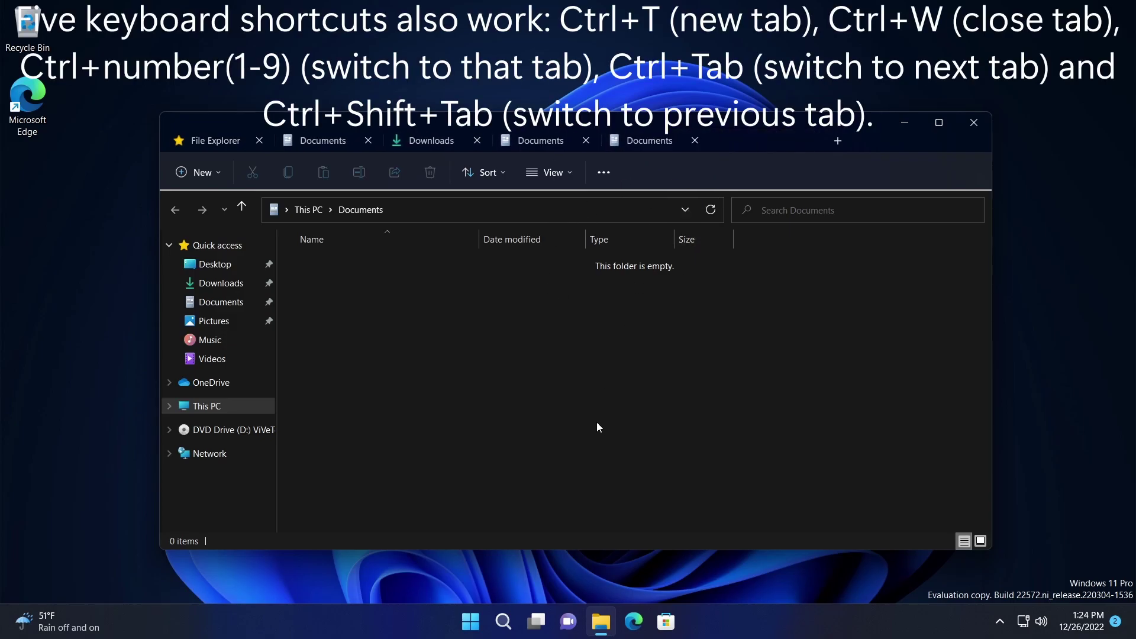
Switch to the first tab and cycle two tabs forward and two tabs back.
{"action": "key", "text": "ctrl+1"}
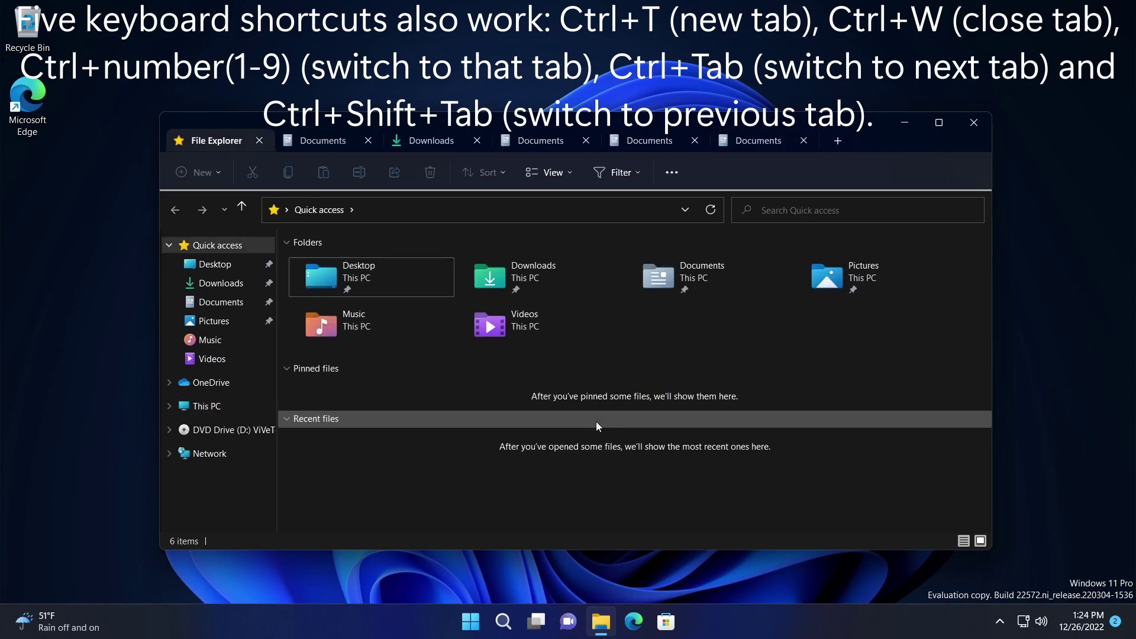
{"action": "key", "text": "ctrl+Tab"}
{"action": "key", "text": "ctrl+Tab"}
{"action": "key", "text": "ctrl+shift+Tab"}
{"action": "key", "text": "ctrl+shift+Tab"}
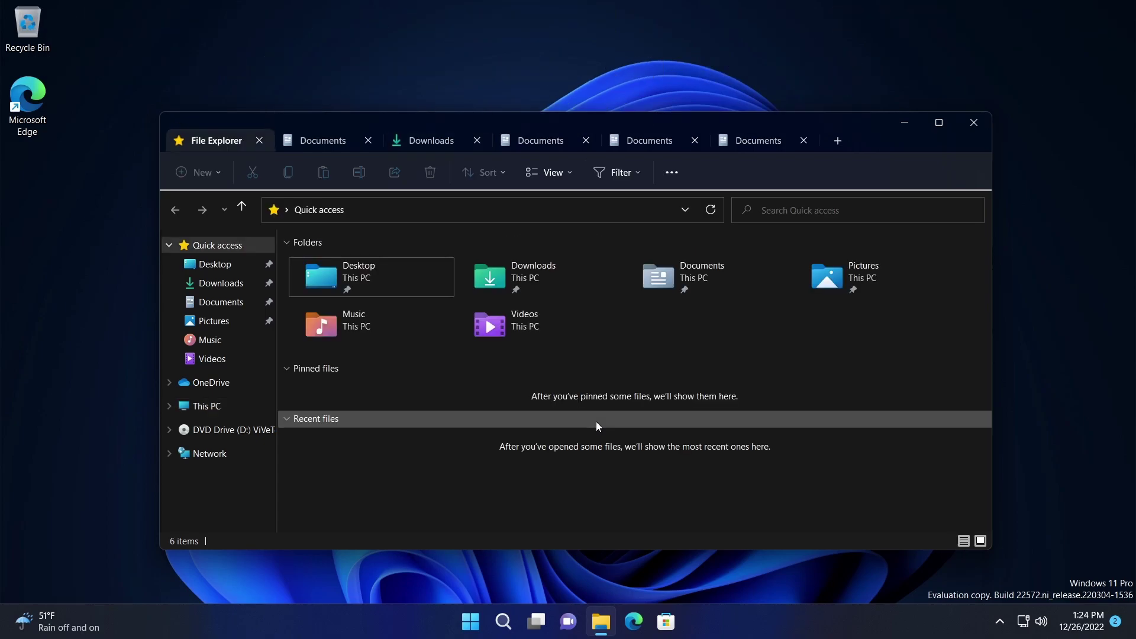
Jump to the fourth, last and second tabs, and close the second tab, Documents.
{"action": "key", "text": "ctrl+4"}
{"action": "key", "text": "ctrl+9"}
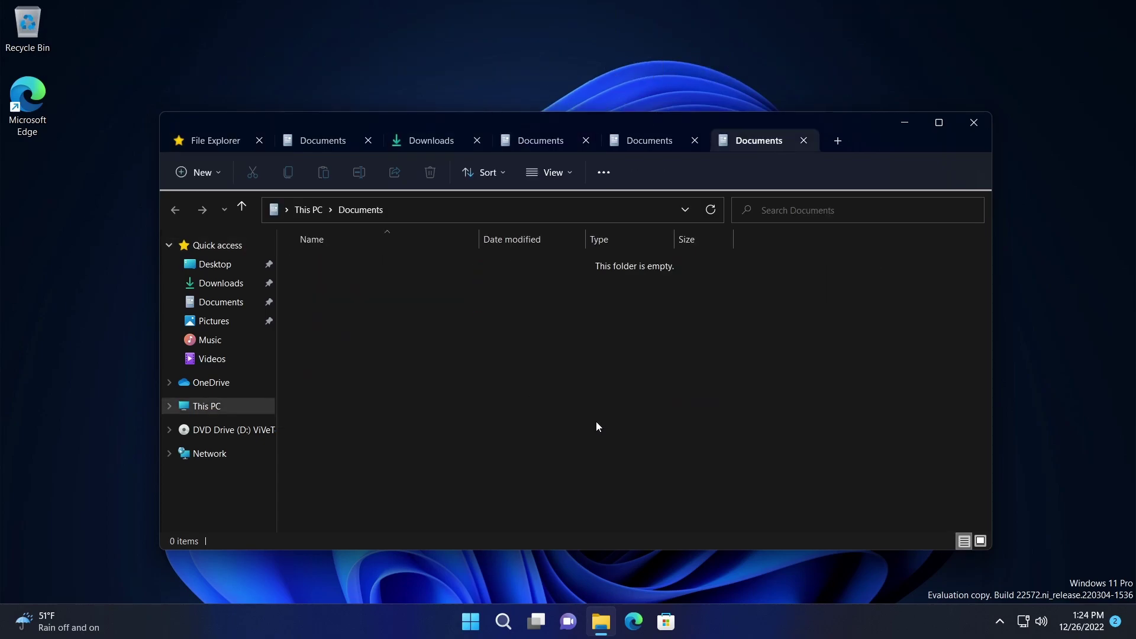
{"action": "key", "text": "ctrl+2"}
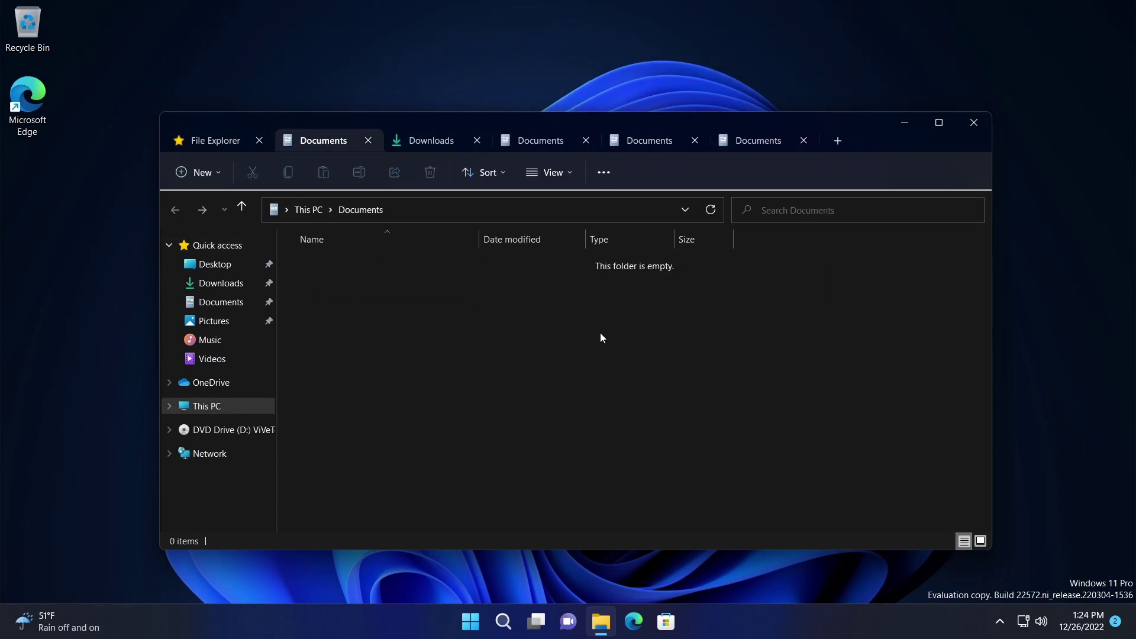
{"action": "key", "text": "ctrl+w"}
{"action": "key", "text": "ctrl+2"}
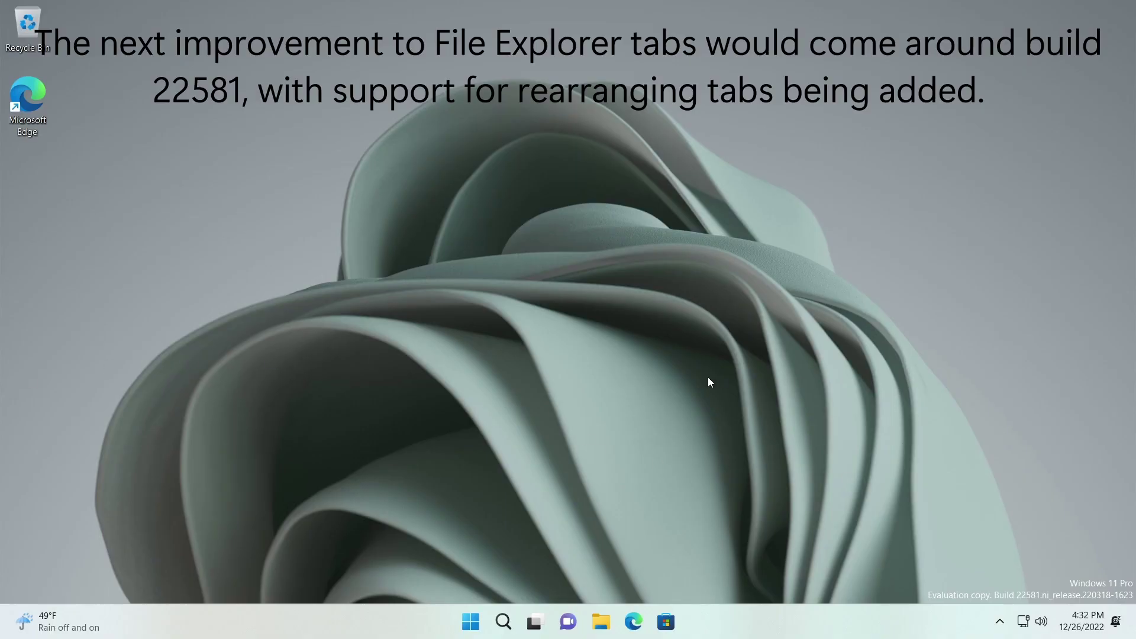
Open File Explorer with two extra tabs, showing Downloads in the second tab and Documents in the third.
{"action": "key", "text": "super+e"}
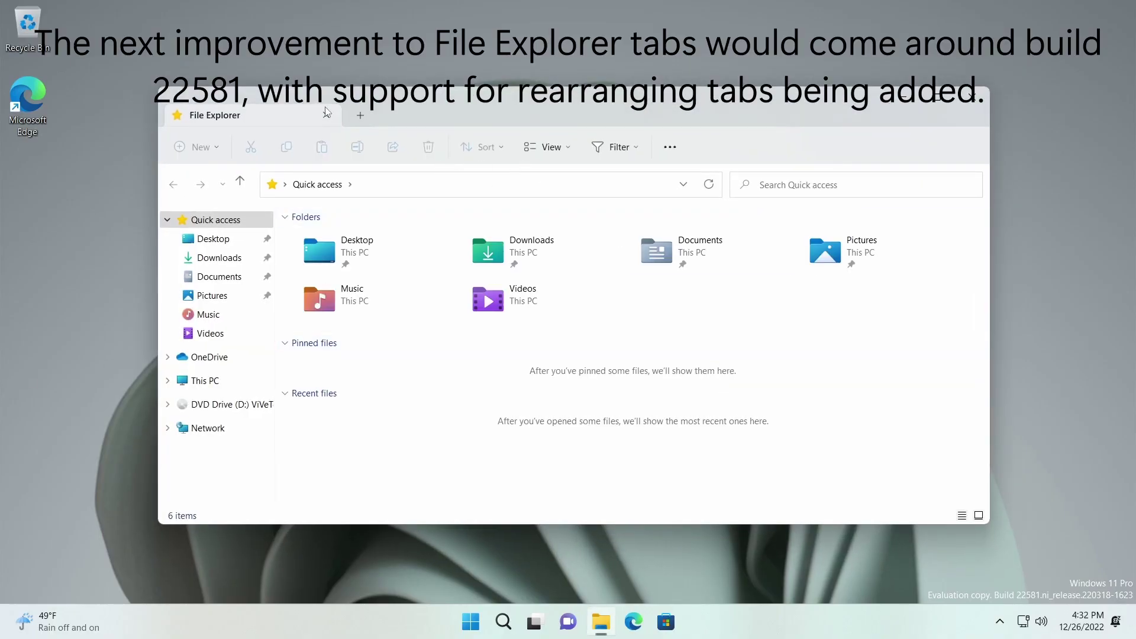
{"action": "left_click", "coordinate": [364, 115]}
{"action": "left_click", "coordinate": [538, 116]}
{"action": "left_click", "coordinate": [452, 116]}
{"action": "double_click", "coordinate": [578, 246]}
{"action": "left_click", "coordinate": [583, 123]}
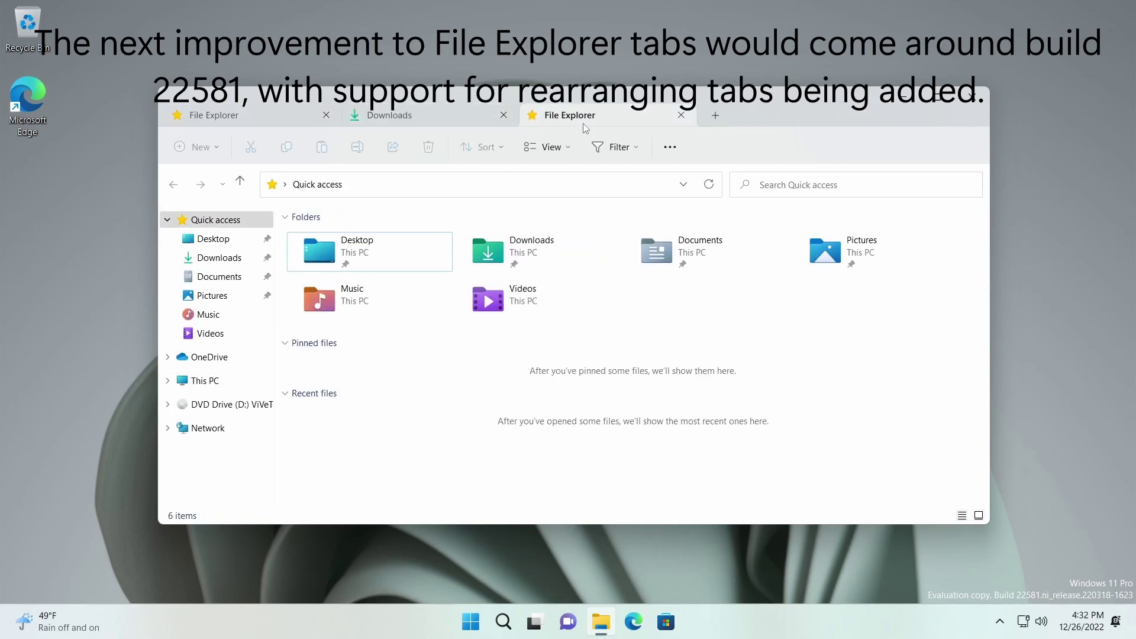
{"action": "double_click", "coordinate": [673, 253]}
Rearrange the tabs by moving Documents ahead of Downloads, the Quick access tab to the end, and Downloads to the end.
{"action": "left_click_drag", "start_coordinate": [569, 123], "coordinate": [373, 114]}
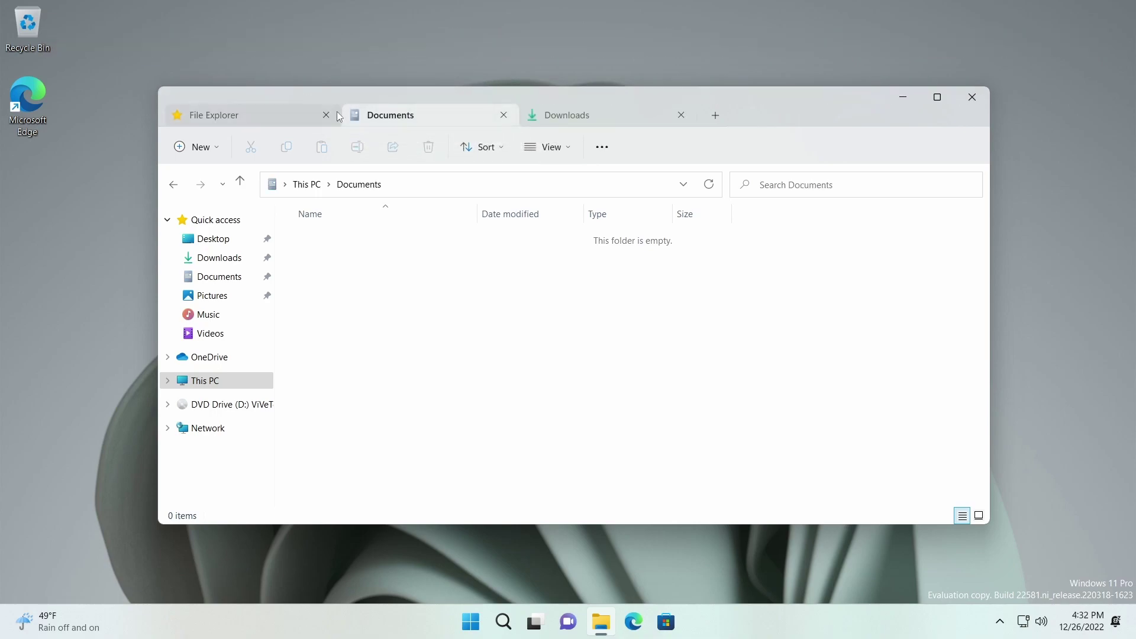
{"action": "left_click_drag", "start_coordinate": [278, 114], "coordinate": [634, 115]}
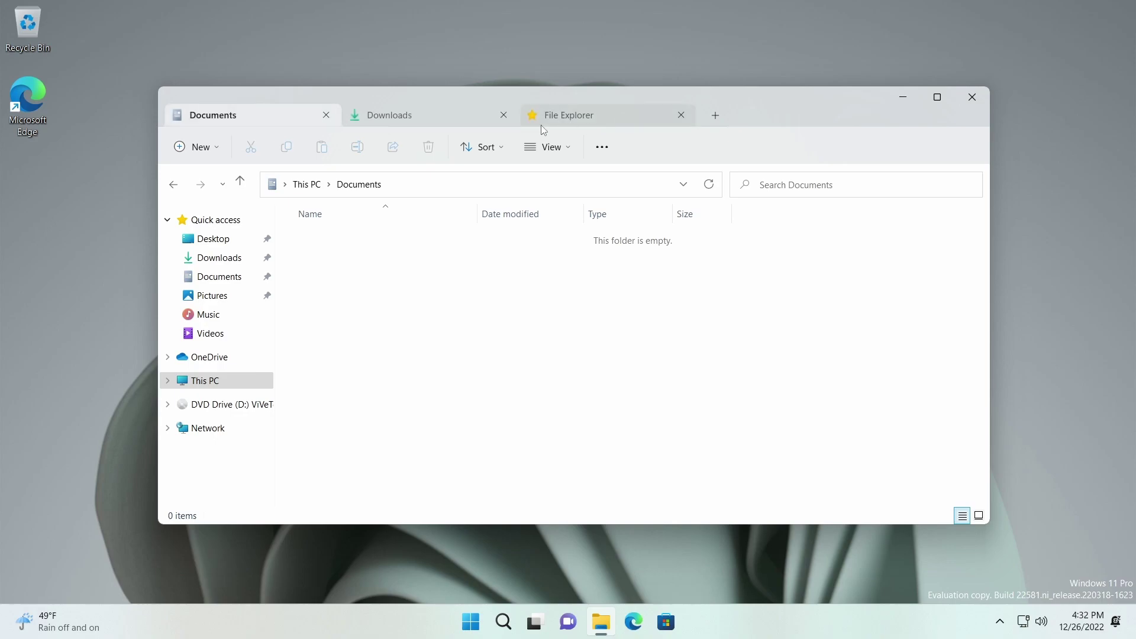
{"action": "left_click_drag", "start_coordinate": [428, 118], "coordinate": [697, 116]}
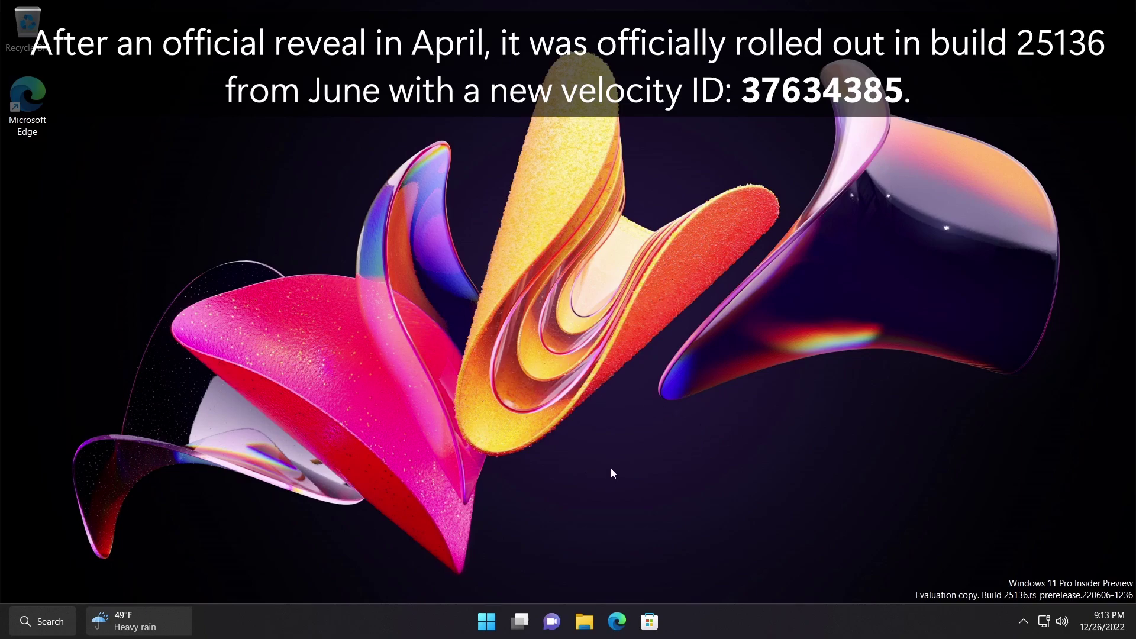
Run winver to view the Windows version, move the About Windows dialog to the middle of the screen and close it.
{"action": "key", "text": "super+r"}
{"action": "type", "text": "winver"}
{"action": "key", "text": "Return"}
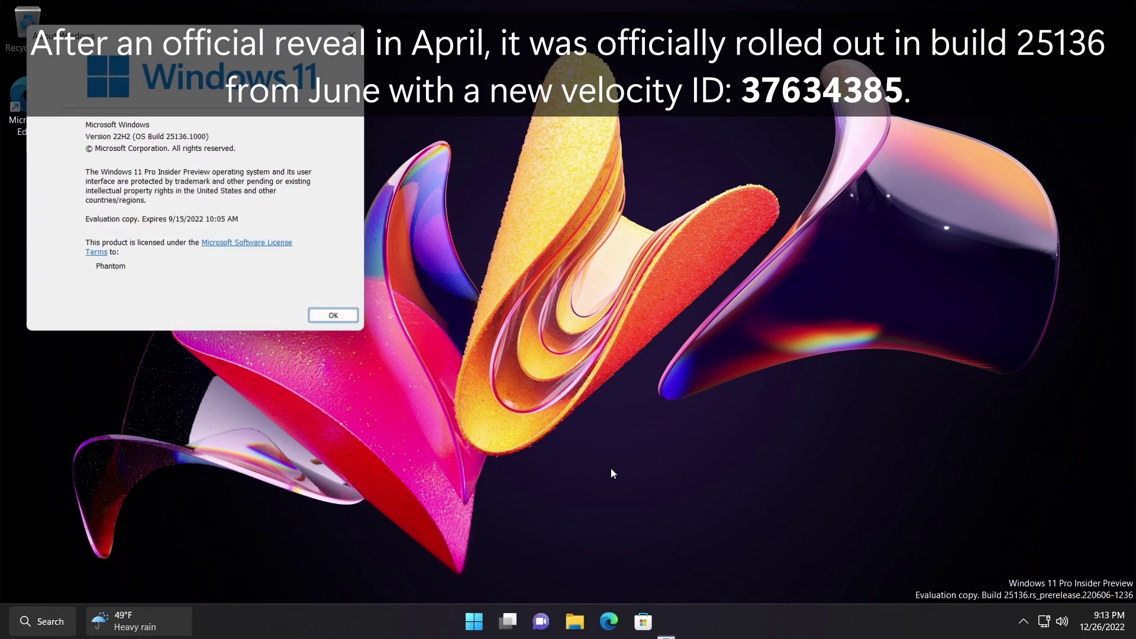
{"action": "left_click_drag", "start_coordinate": [257, 37], "coordinate": [644, 220]}
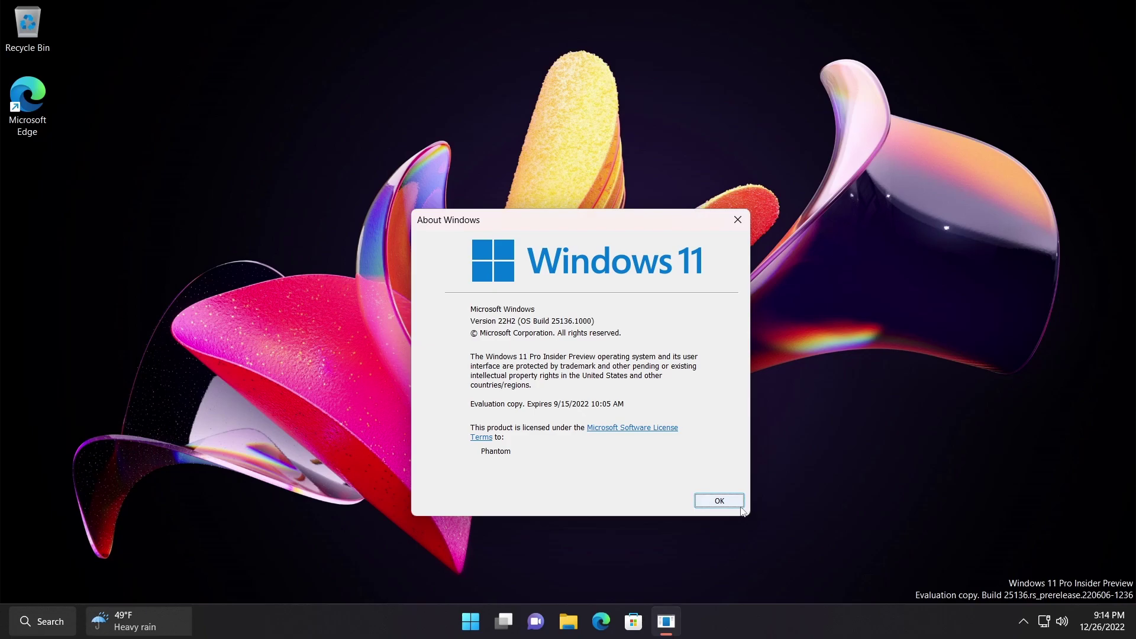
{"action": "left_click", "coordinate": [719, 501]}
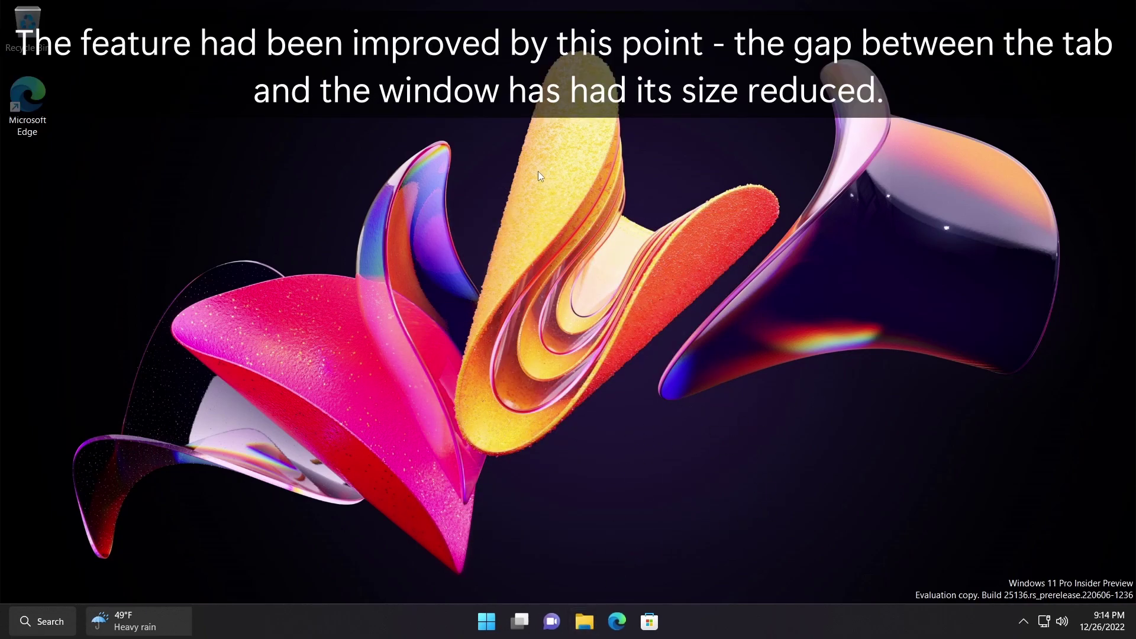
Open File Explorer, add two new tabs, and close every tab except the middle one.
{"action": "key", "text": "super+e"}
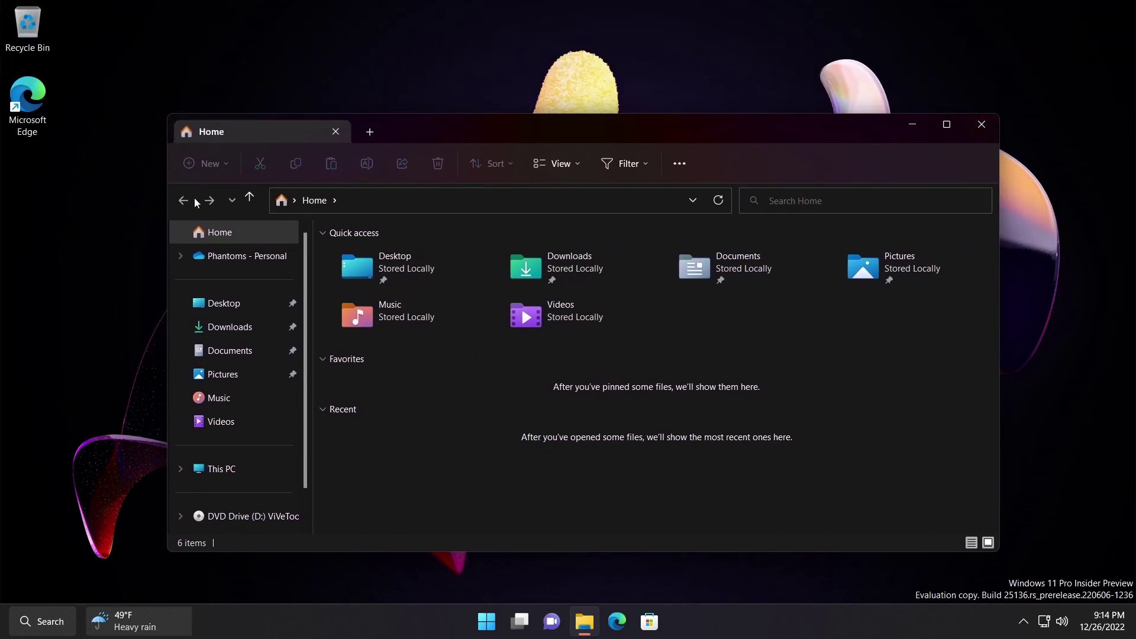
{"action": "right_click", "coordinate": [274, 130]}
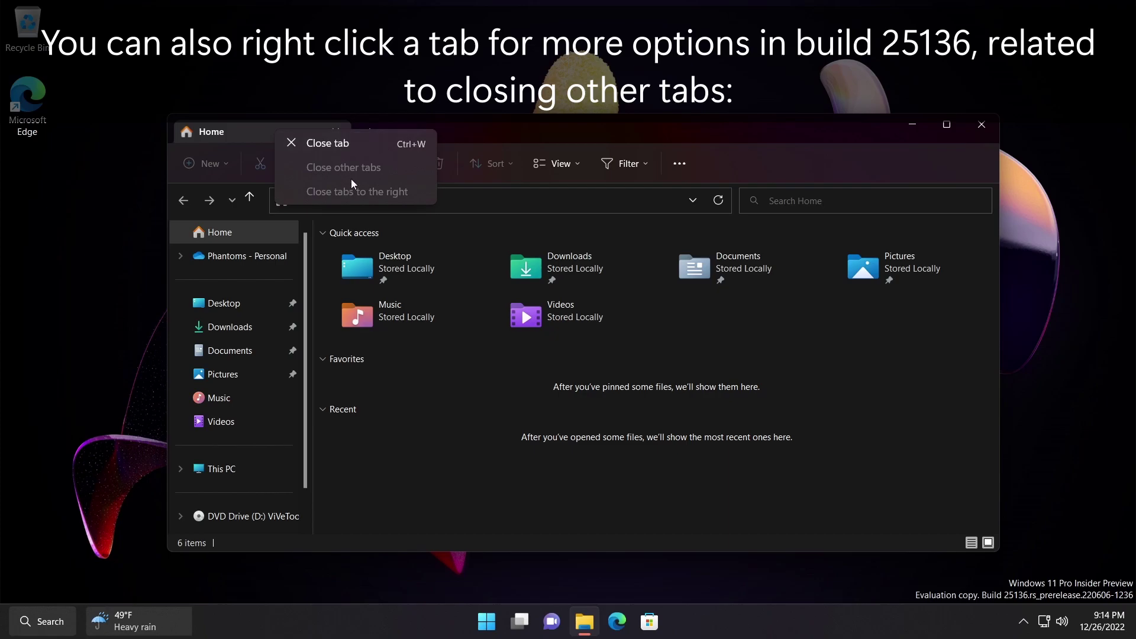
{"action": "left_click", "coordinate": [381, 124]}
{"action": "left_click", "coordinate": [374, 129]}
{"action": "left_click", "coordinate": [544, 133]}
{"action": "right_click", "coordinate": [426, 129]}
{"action": "left_click", "coordinate": [472, 166]}
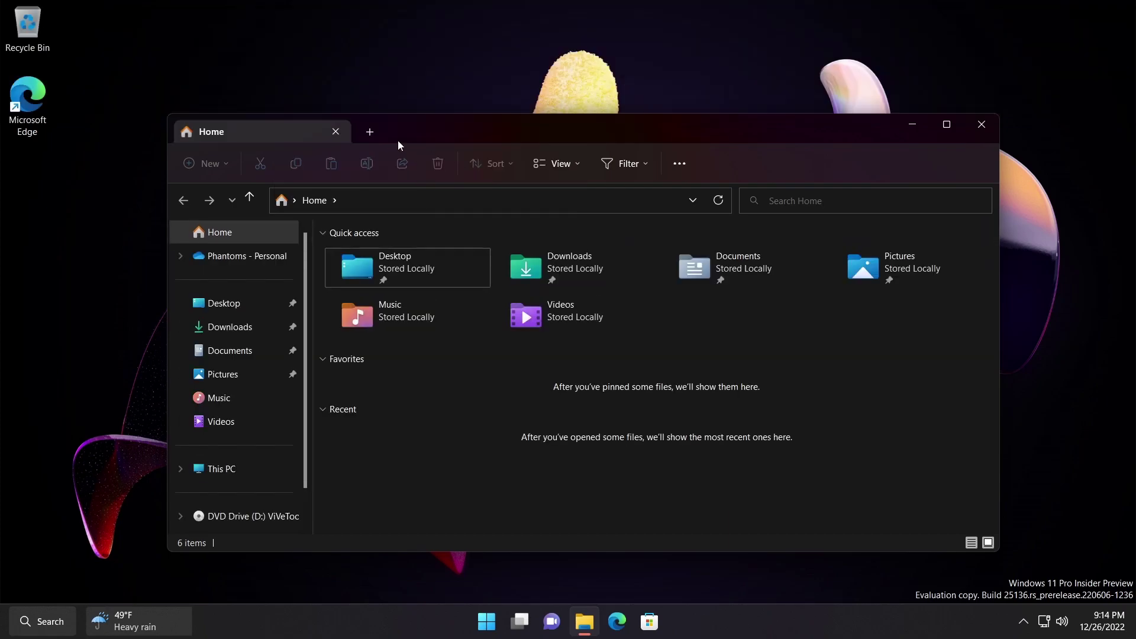
Add a new tab and close the tabs to the right of the first Home tab.
{"action": "left_click", "coordinate": [371, 131]}
{"action": "right_click", "coordinate": [312, 126]}
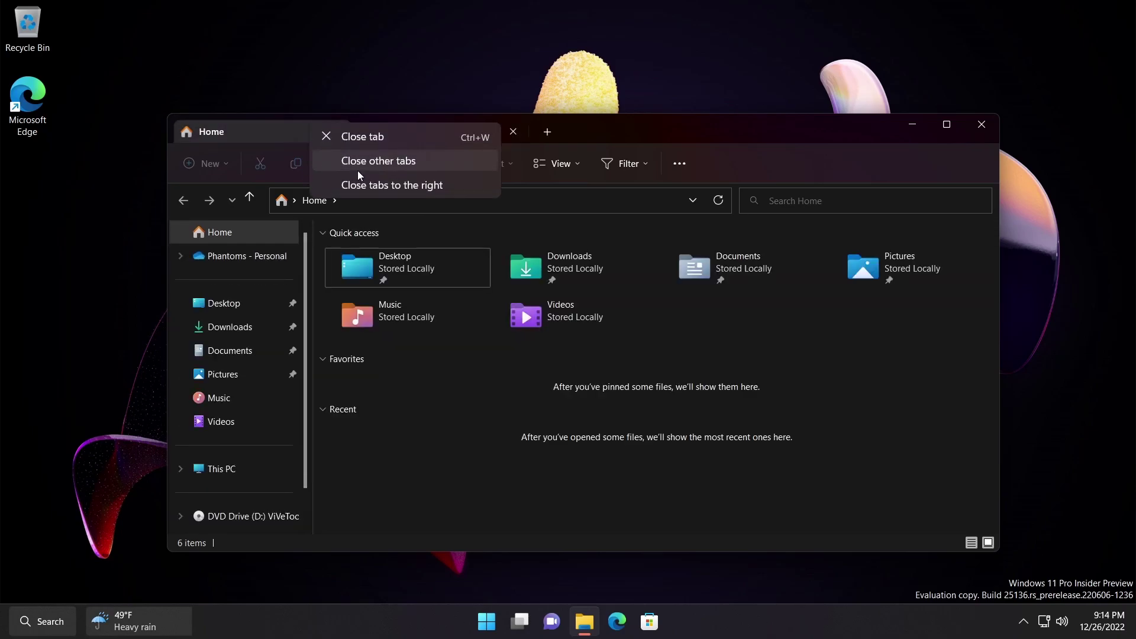
{"action": "left_click", "coordinate": [380, 182]}
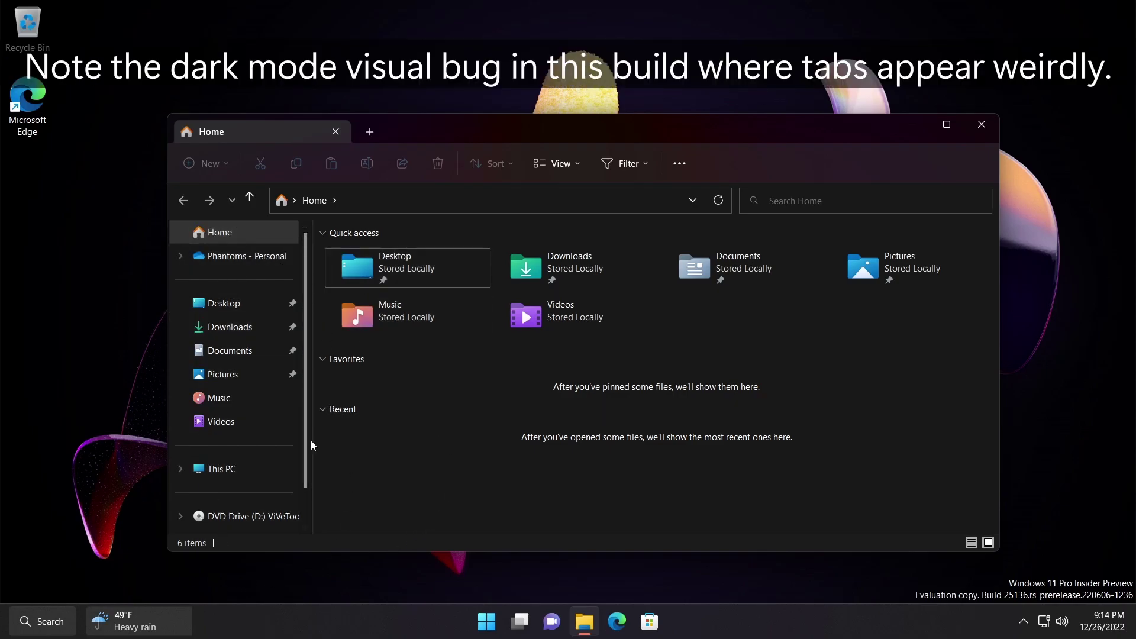
Add two new Home tabs and switch to the first and second tabs.
{"action": "left_click", "coordinate": [372, 134]}
{"action": "left_click", "coordinate": [552, 131]}
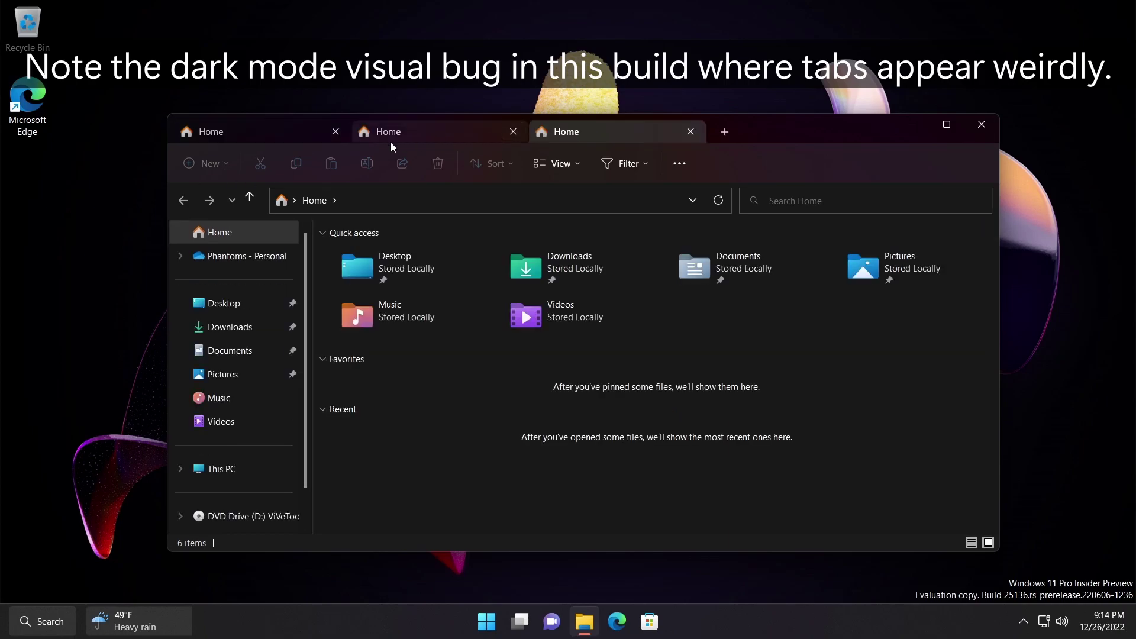
{"action": "left_click", "coordinate": [296, 134]}
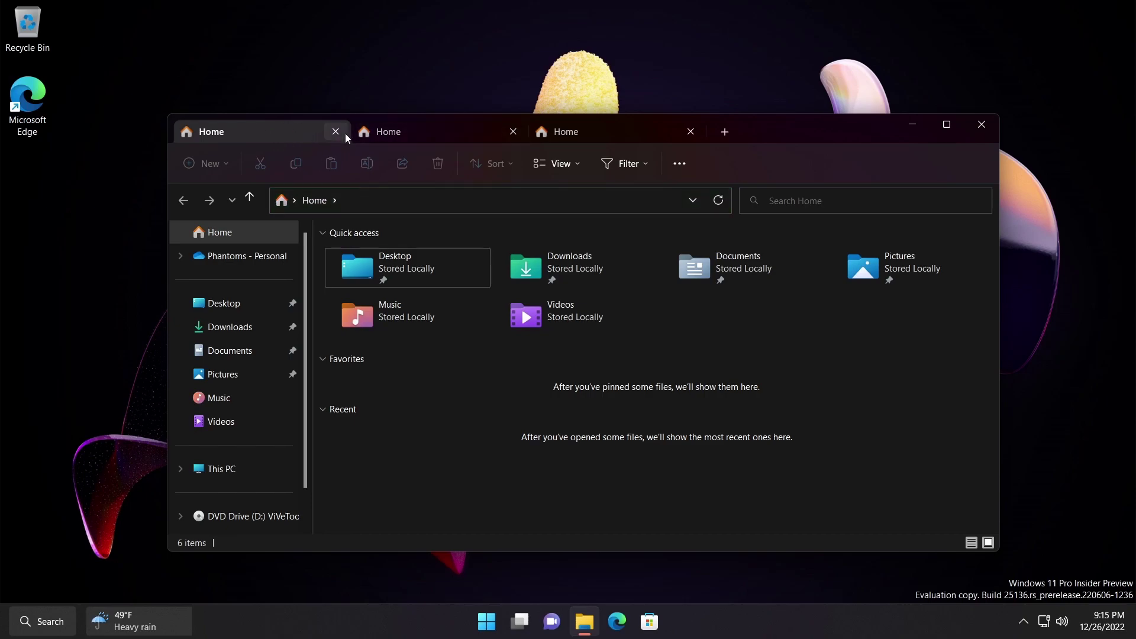
{"action": "left_click", "coordinate": [457, 137]}
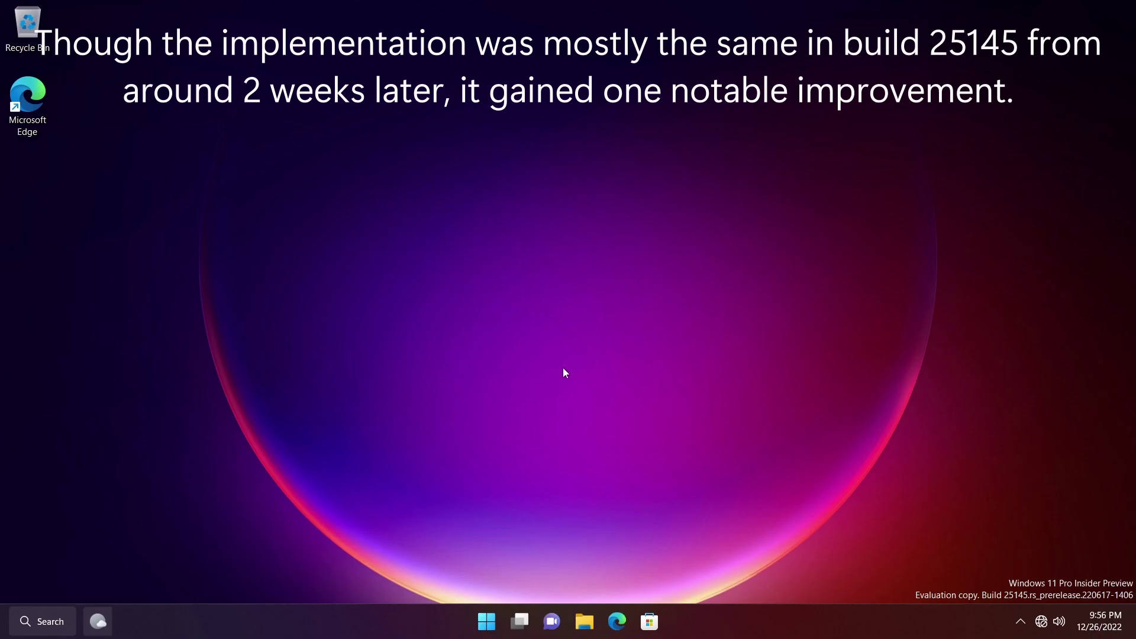
Open File Explorer, open the Documents folder from Home in a new tab, and return to the Home tab.
{"action": "key", "text": "super+e"}
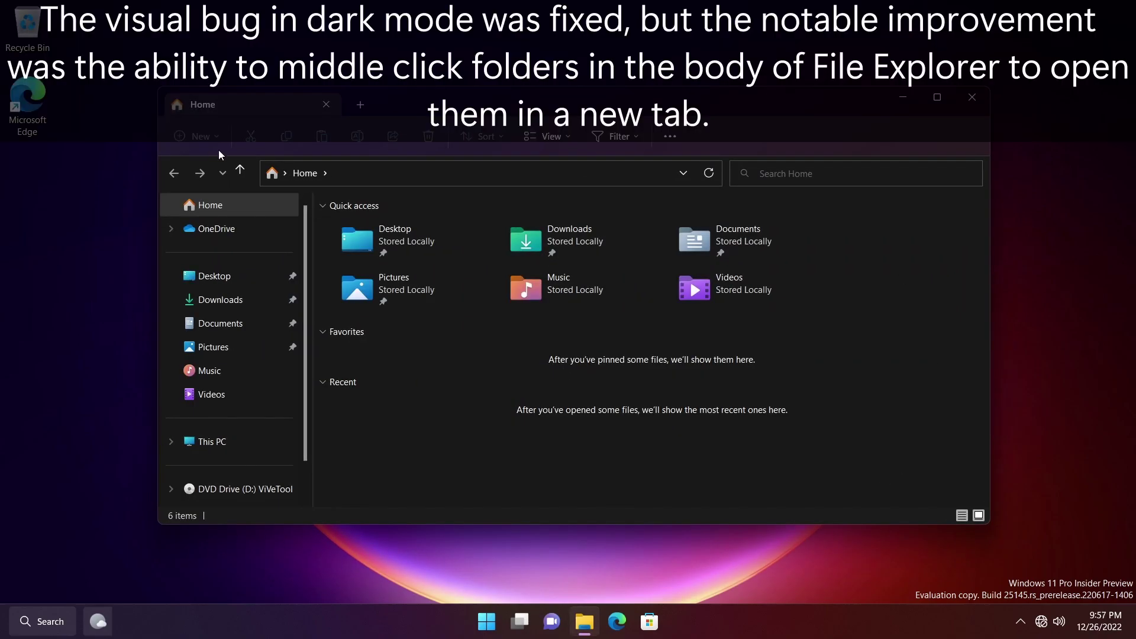
{"action": "right_click", "coordinate": [239, 105]}
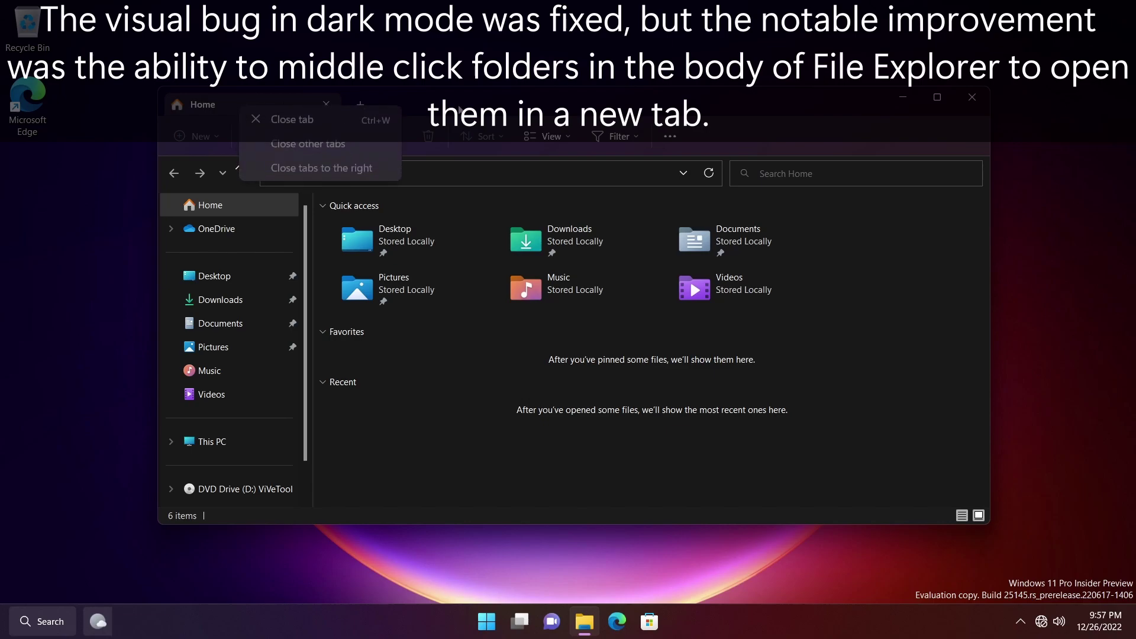
{"action": "left_click", "coordinate": [213, 116]}
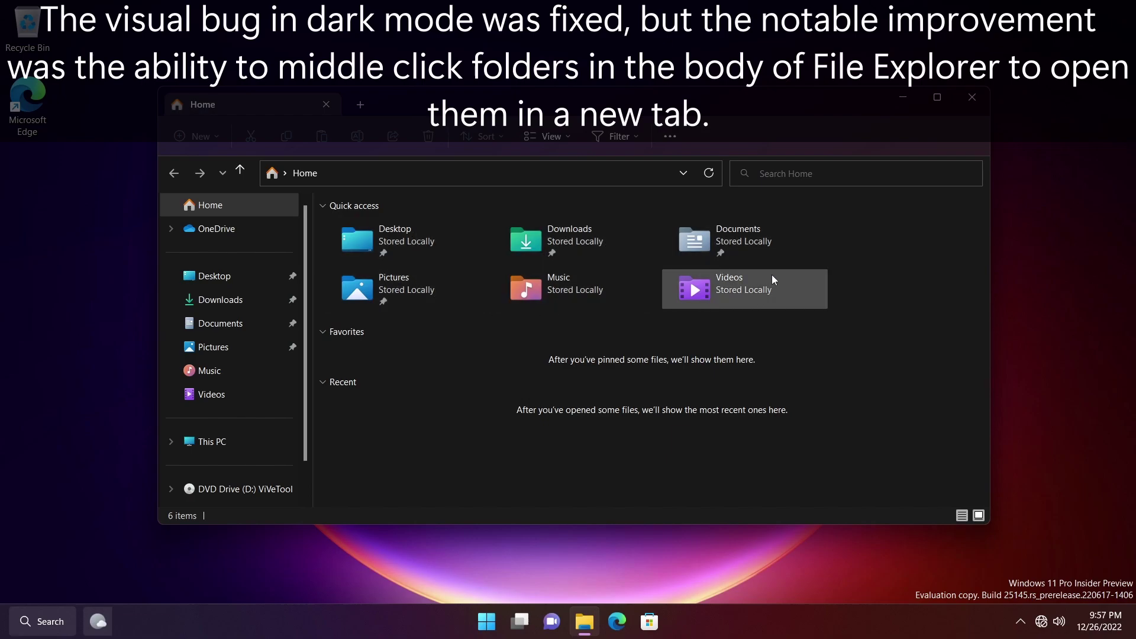
{"action": "middle_click", "coordinate": [747, 242]}
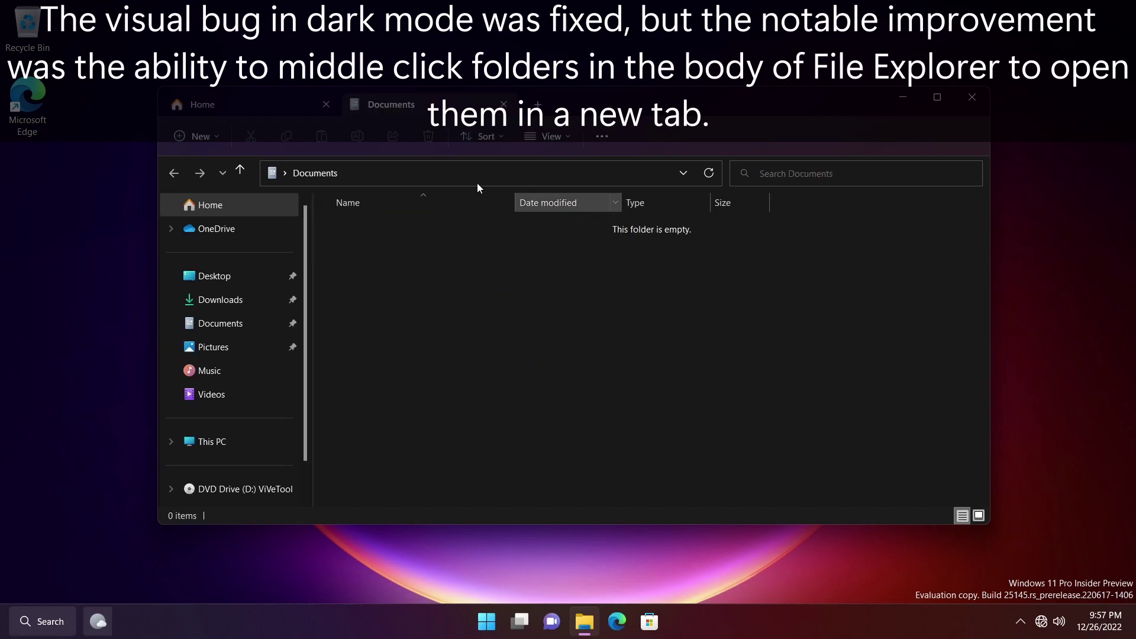
{"action": "left_click", "coordinate": [287, 112]}
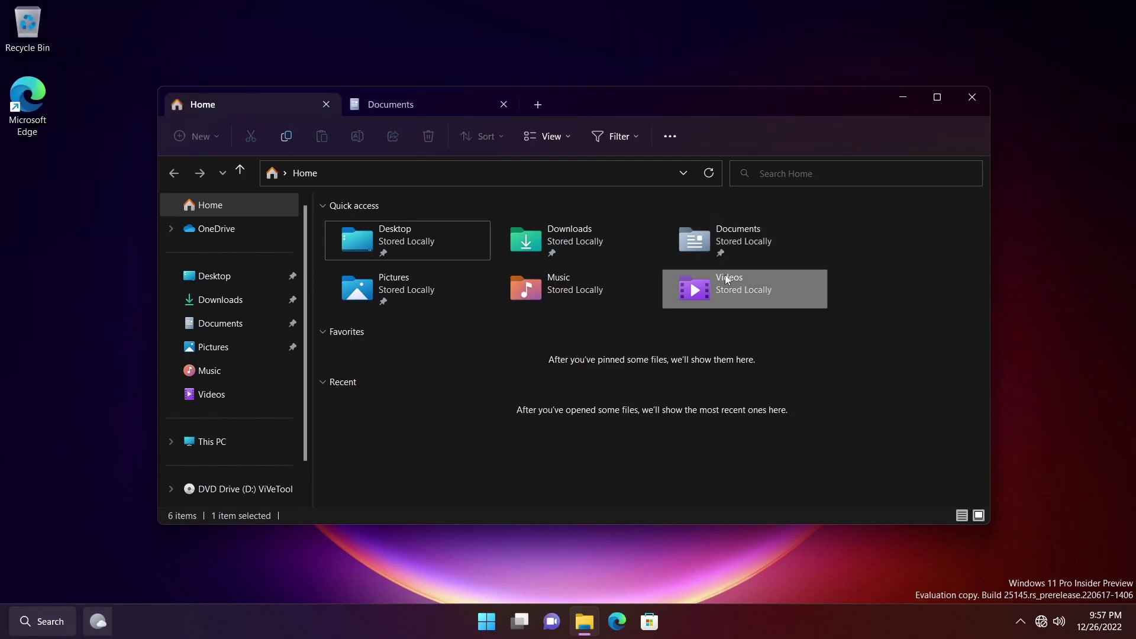
Open the Videos, Music and Pictures folders from Home in new tabs, returning to the Home tab between them.
{"action": "middle_click", "coordinate": [739, 288]}
{"action": "left_click", "coordinate": [202, 94]}
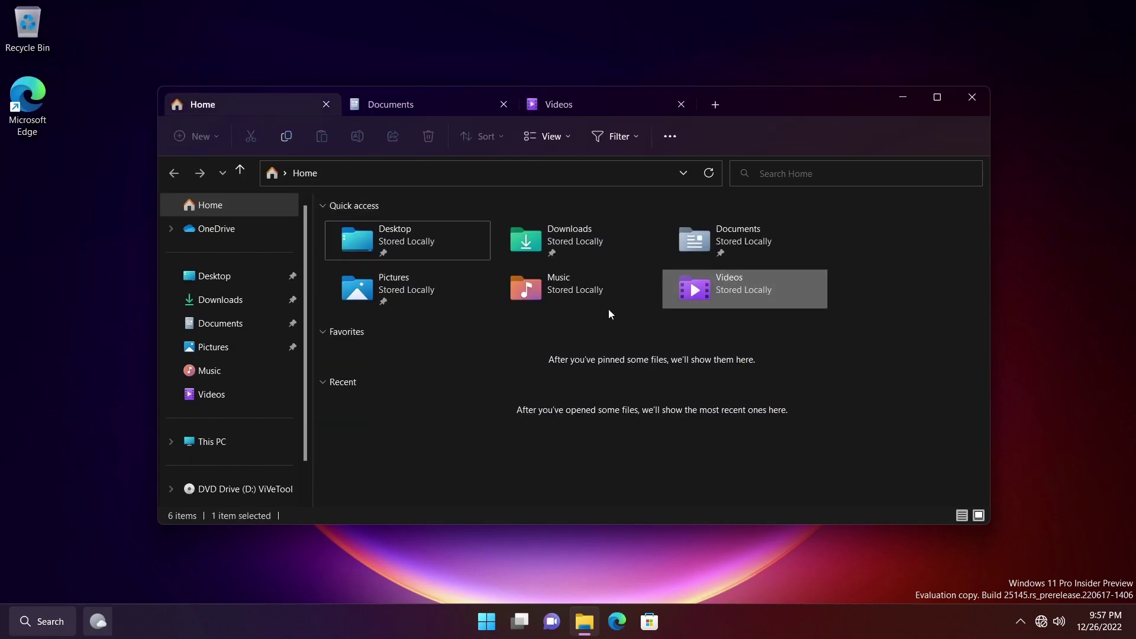
{"action": "left_click", "coordinate": [590, 300]}
{"action": "middle_click", "coordinate": [589, 298]}
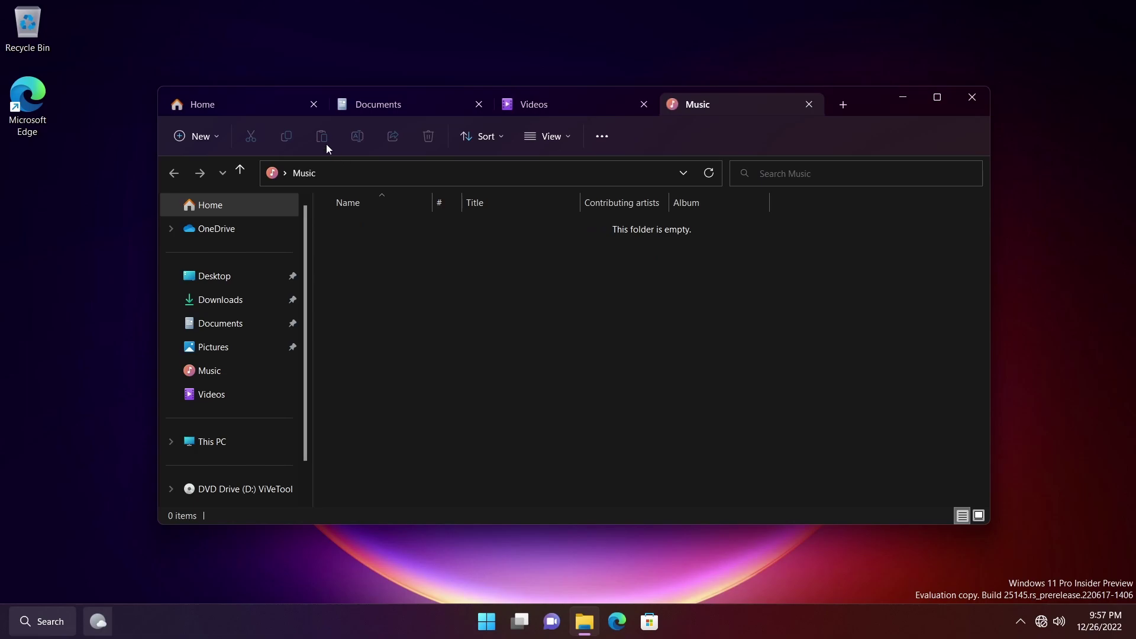
{"action": "left_click", "coordinate": [271, 106]}
{"action": "left_click", "coordinate": [449, 286]}
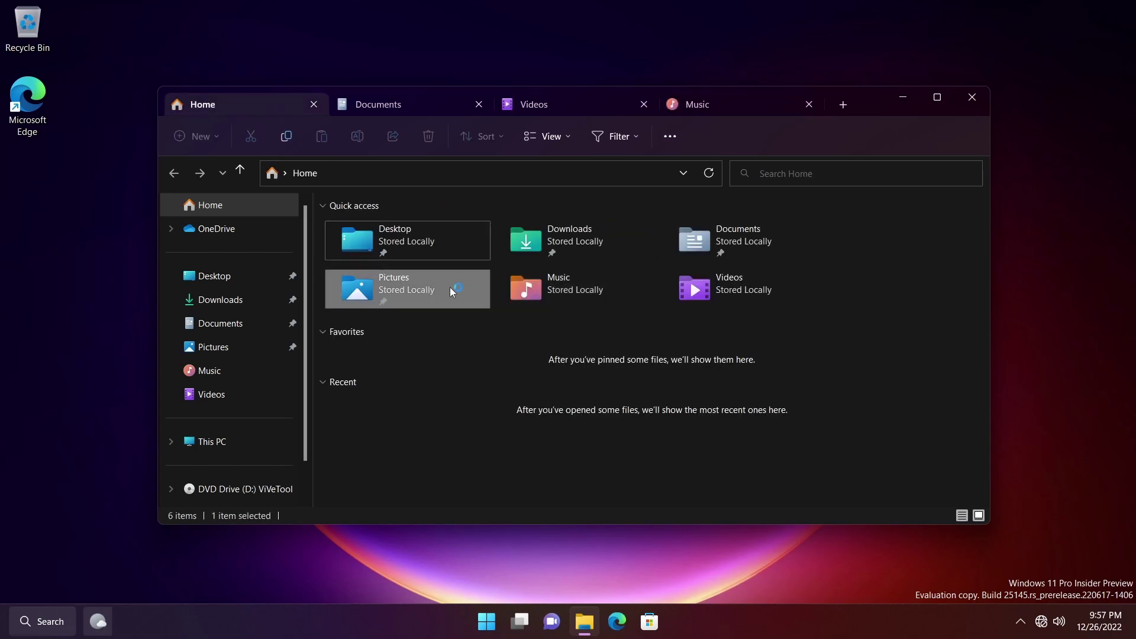
{"action": "middle_click", "coordinate": [450, 287]}
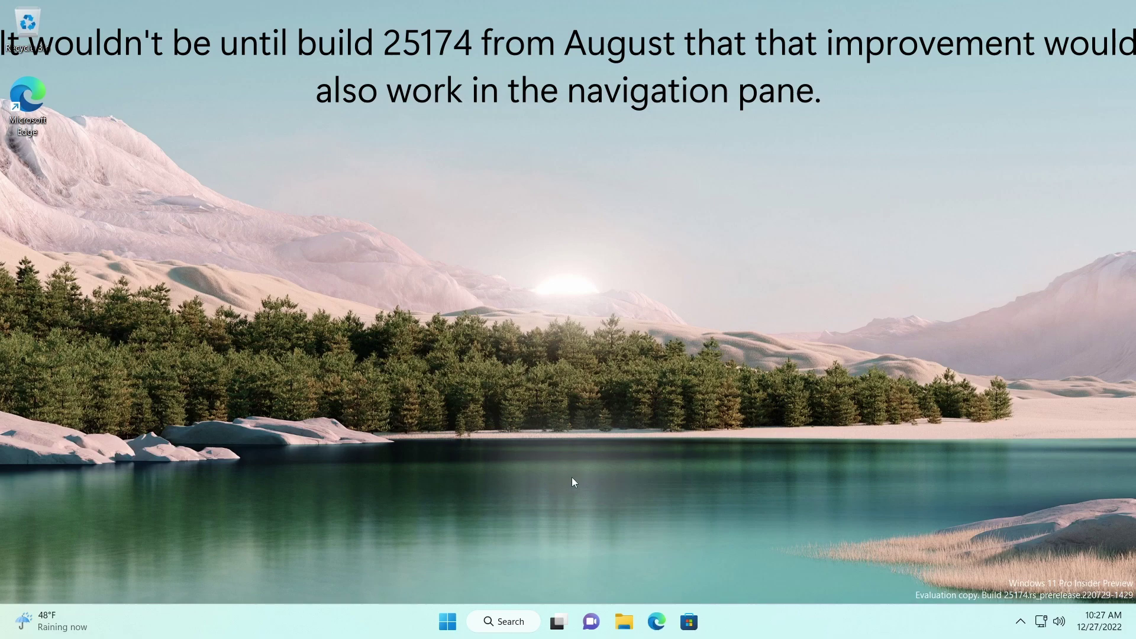
Run winver to check the Windows build, center the About Windows dialog on the desktop, and close it.
{"action": "key", "text": "super+r"}
{"action": "type", "text": "winver"}
{"action": "key", "text": "Return"}
{"action": "left_click_drag", "start_coordinate": [195, 96], "coordinate": [571, 298]}
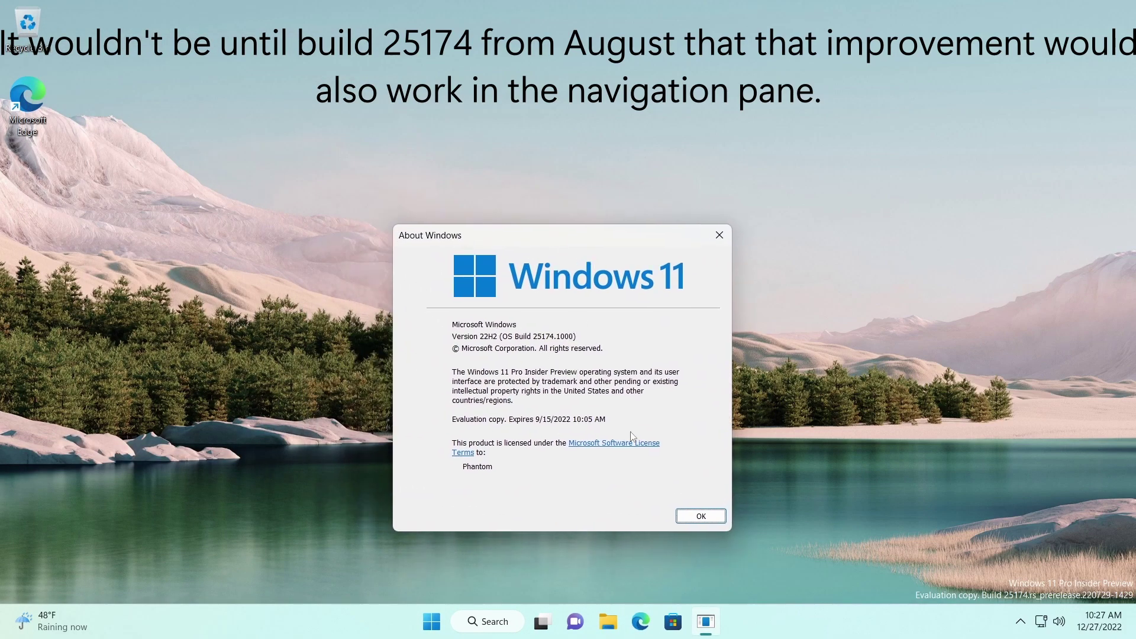
{"action": "left_click", "coordinate": [709, 520]}
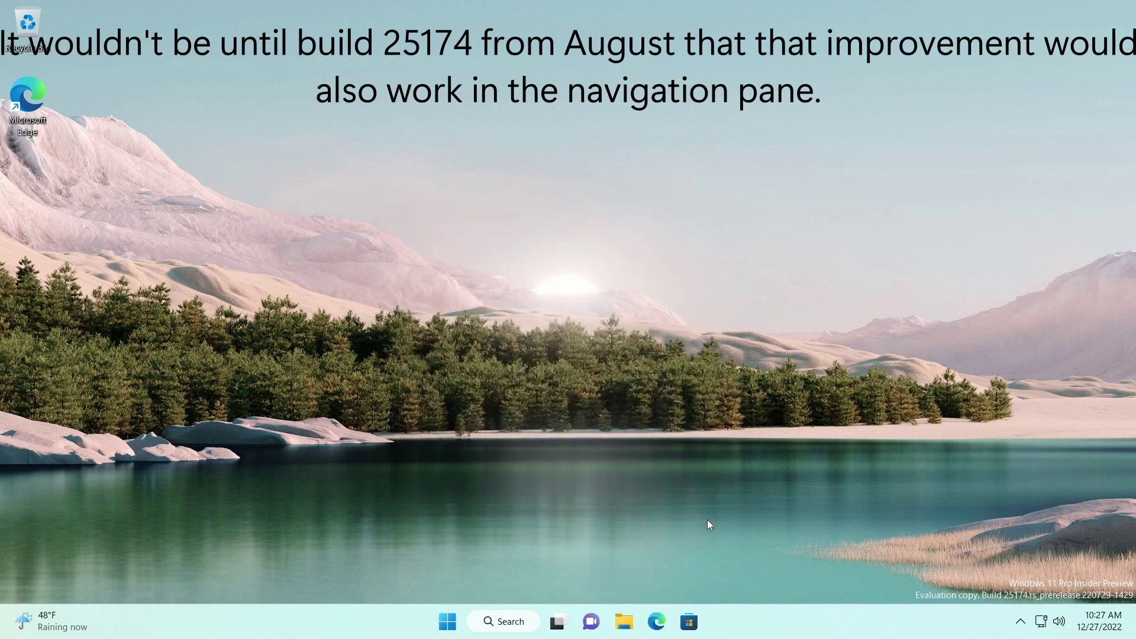
Open File Explorer and open Downloads, Documents, Pictures, Videos and Music from the navigation pane in new tabs.
{"action": "left_click", "coordinate": [625, 621]}
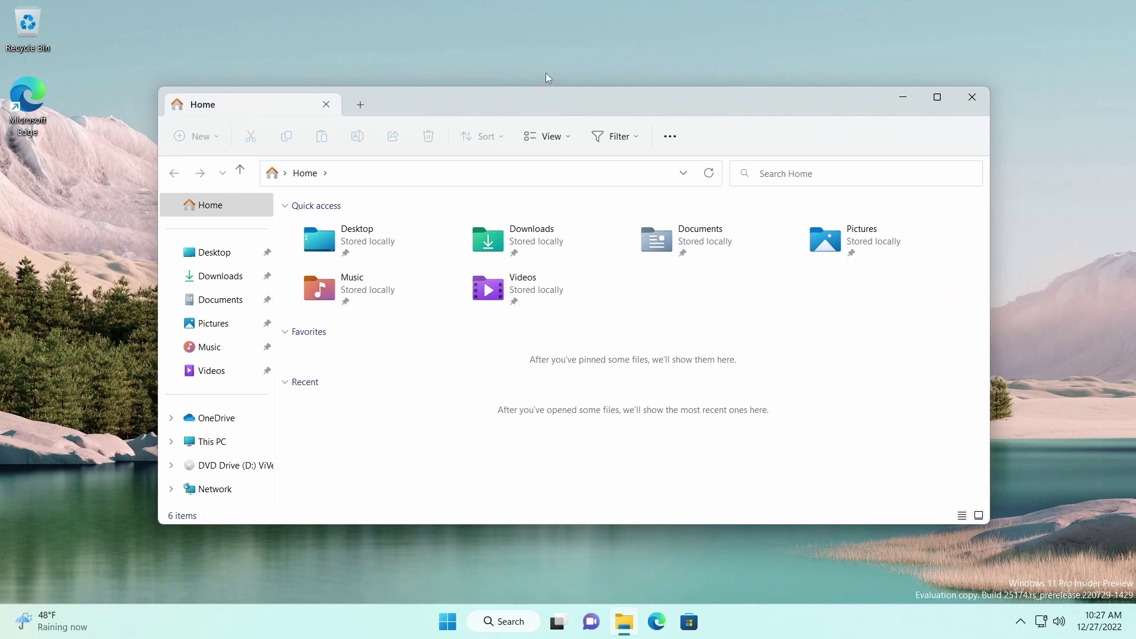
{"action": "middle_click", "coordinate": [213, 277]}
{"action": "middle_click", "coordinate": [226, 304]}
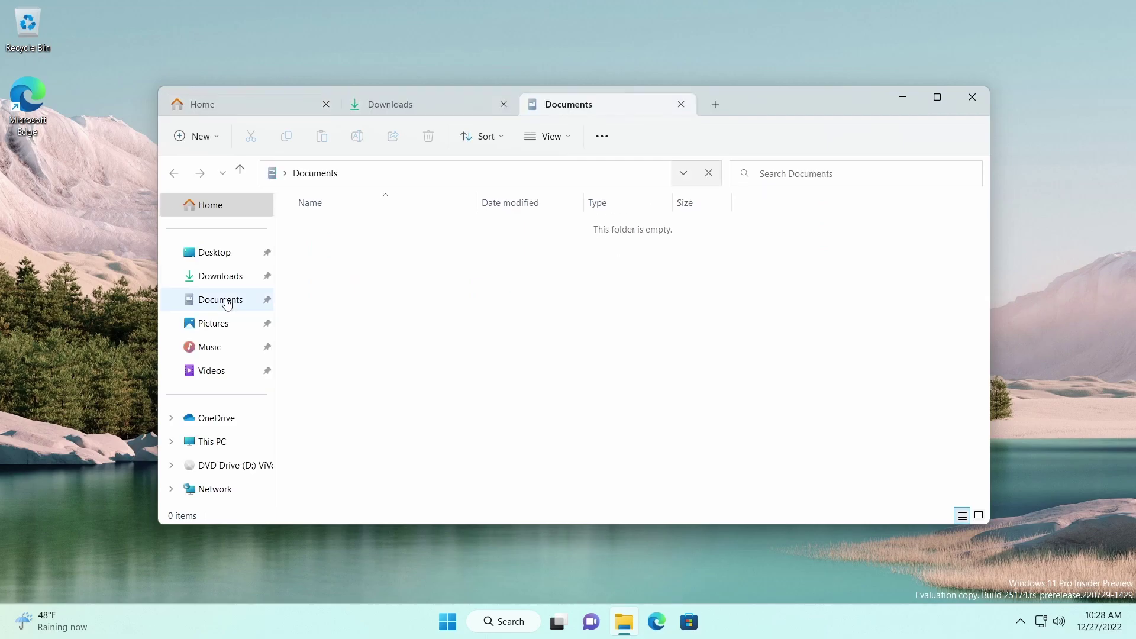
{"action": "left_click", "coordinate": [228, 327]}
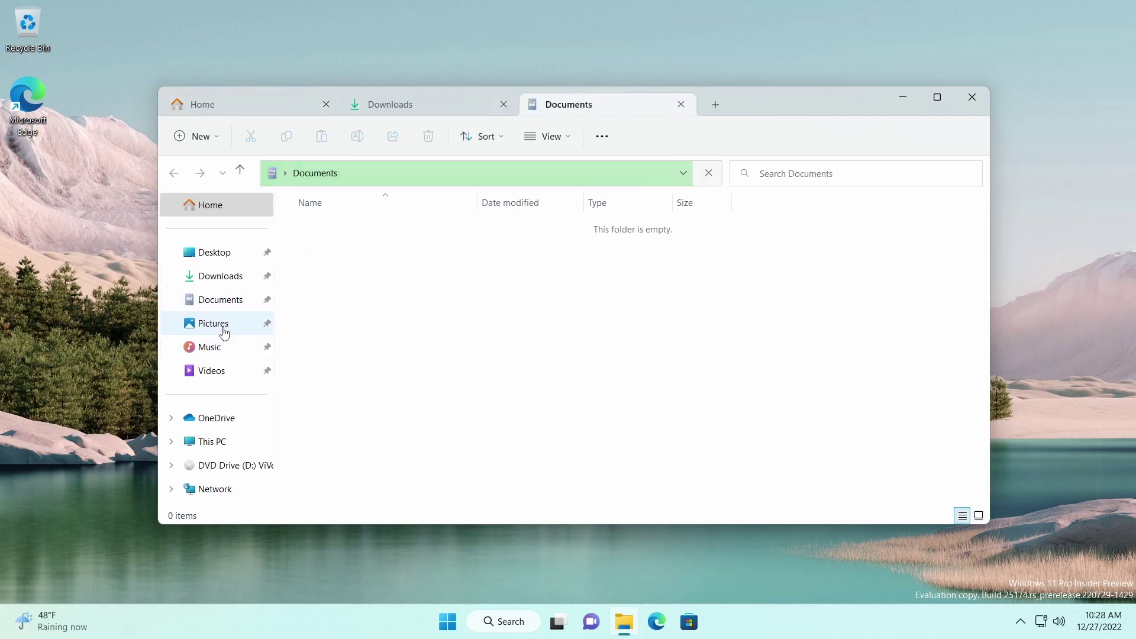
{"action": "middle_click", "coordinate": [222, 371]}
{"action": "middle_click", "coordinate": [214, 347]}
Show the context menus of several tabs, including Music, and switch to the Home tab.
{"action": "right_click", "coordinate": [667, 108]}
{"action": "right_click", "coordinate": [749, 104]}
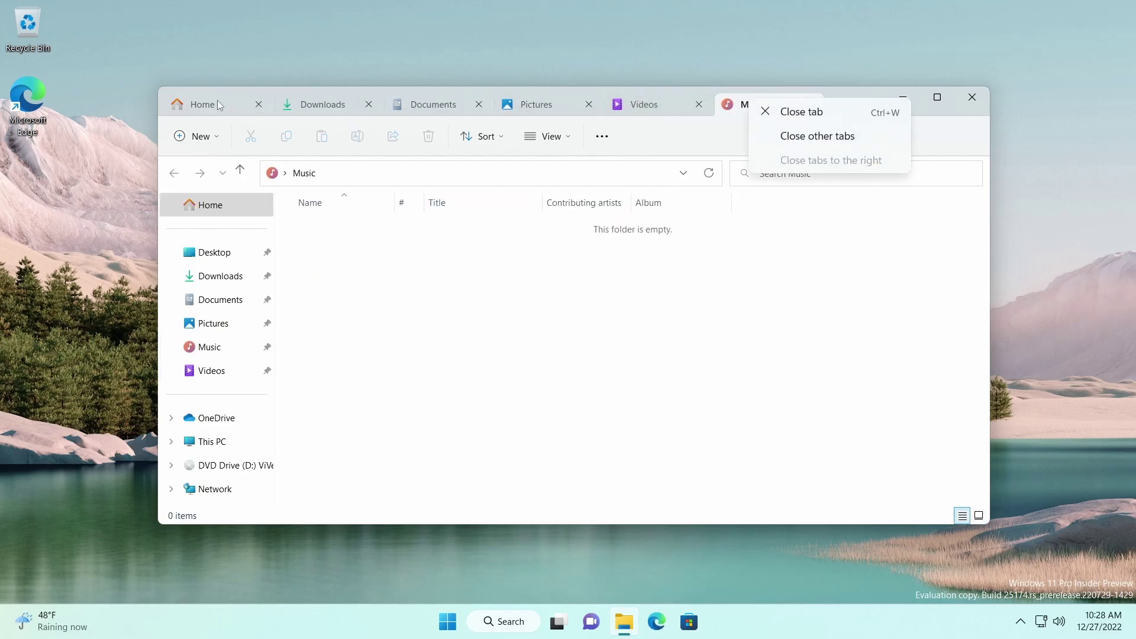
{"action": "right_click", "coordinate": [221, 102]}
{"action": "left_click", "coordinate": [221, 102]}
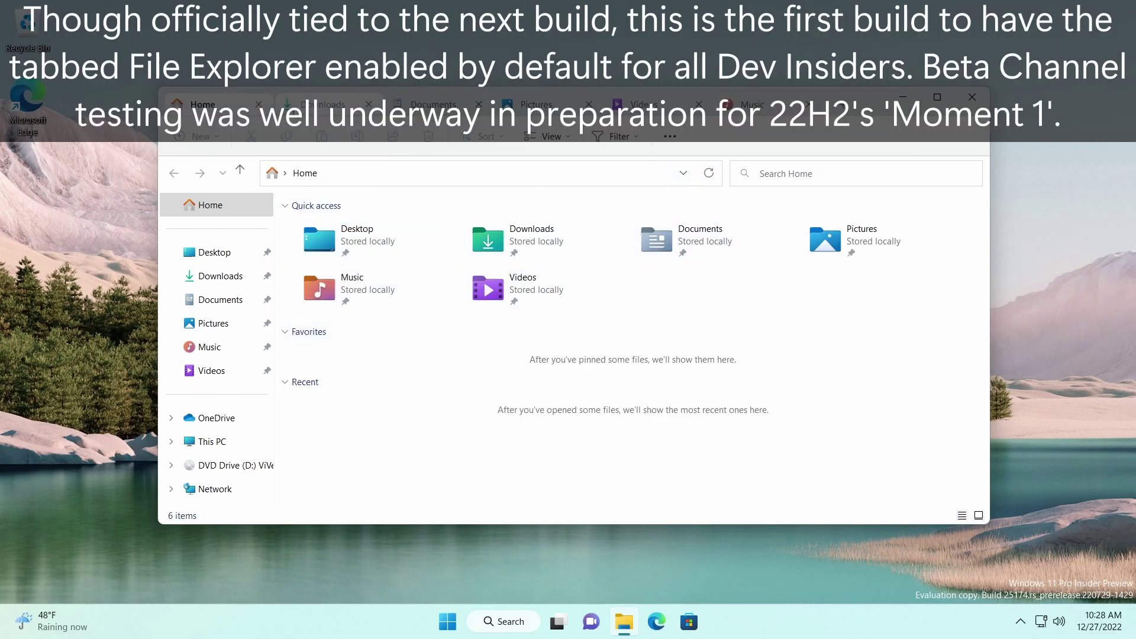
Switch through the Downloads, Documents, Pictures, Videos and Music tabs in order.
{"action": "left_click", "coordinate": [323, 104]}
{"action": "left_click", "coordinate": [433, 104]}
{"action": "left_click", "coordinate": [536, 104]}
{"action": "left_click", "coordinate": [644, 104]}
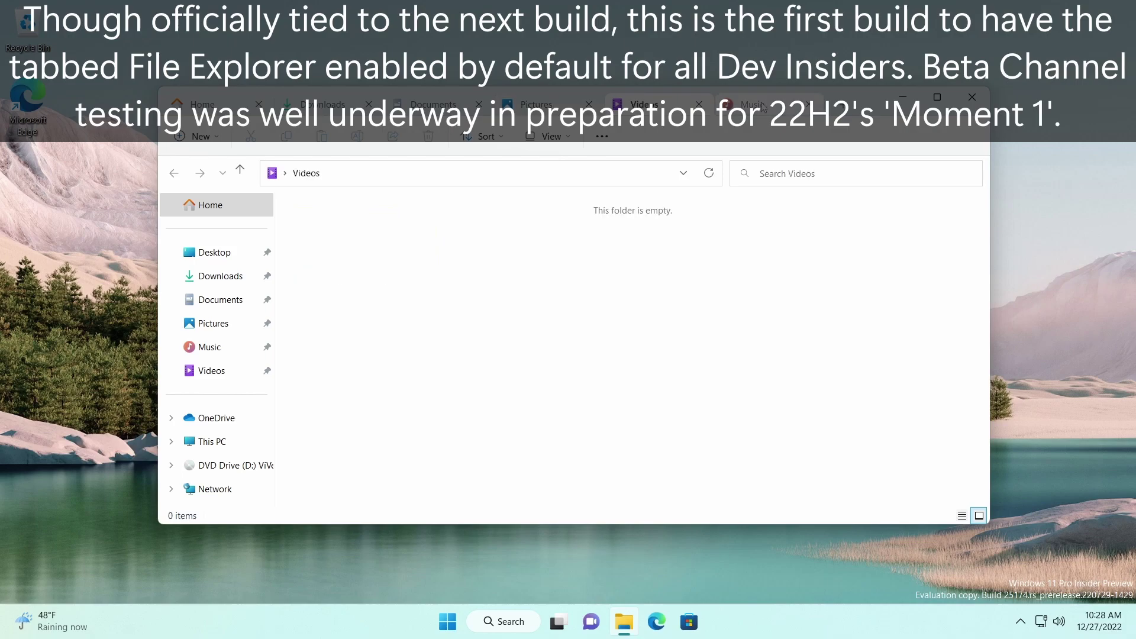
{"action": "left_click", "coordinate": [763, 106]}
Add a new Home tab, close the Music tab, and close tabs one by one starting from the first.
{"action": "left_click", "coordinate": [840, 105]}
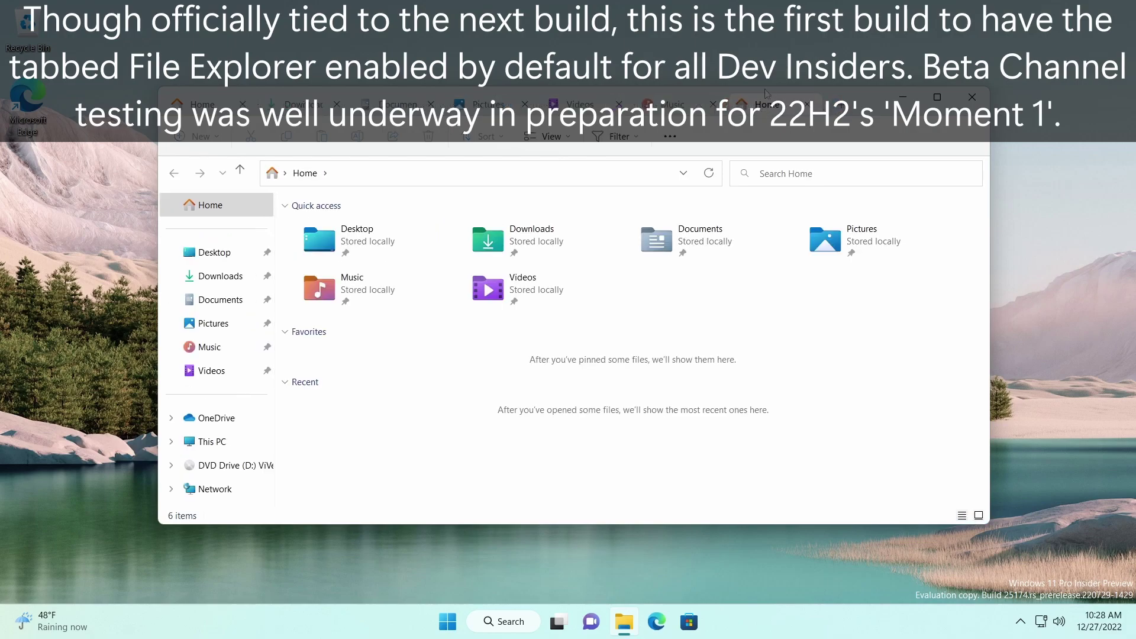
{"action": "left_click", "coordinate": [714, 105]}
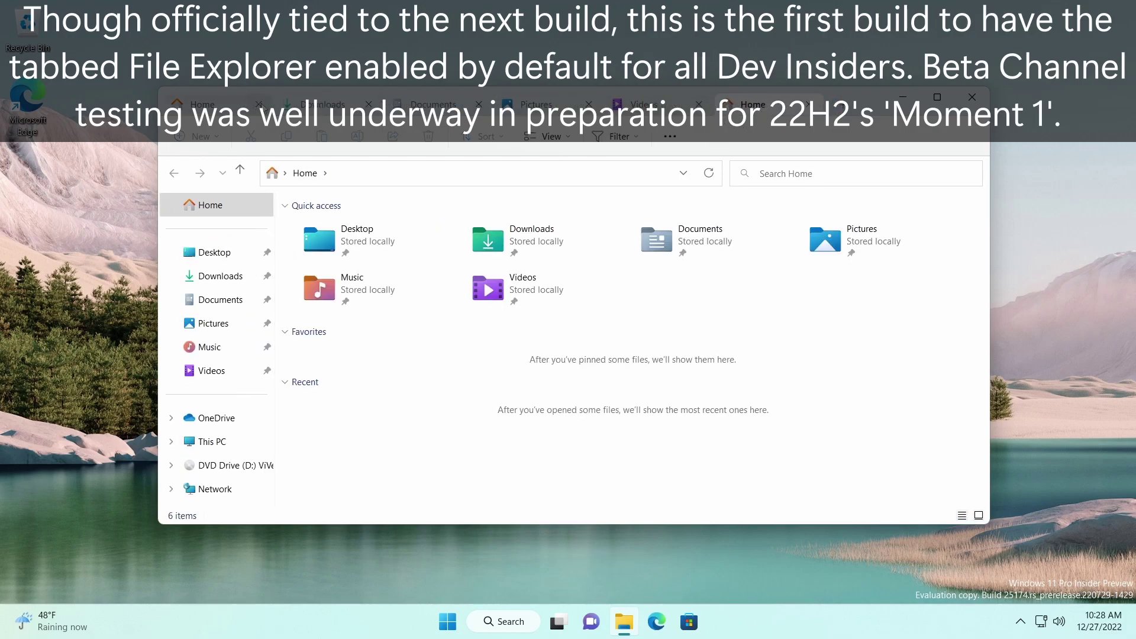
{"action": "left_click", "coordinate": [258, 104]}
{"action": "double_click", "coordinate": [258, 104]}
{"action": "left_click", "coordinate": [259, 104]}
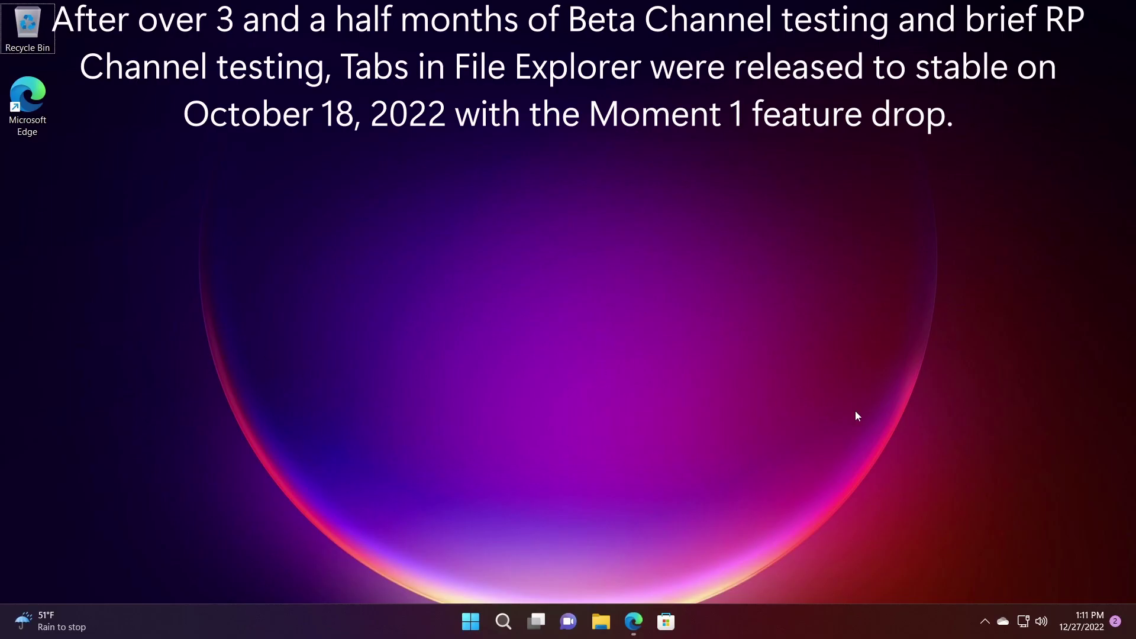
Run winver to check the stable Windows 11 build, move the About Windows dialog to mid-desktop, and dismiss it.
{"action": "key", "text": "super+r"}
{"action": "type", "text": "winver"}
{"action": "key", "text": "Return"}
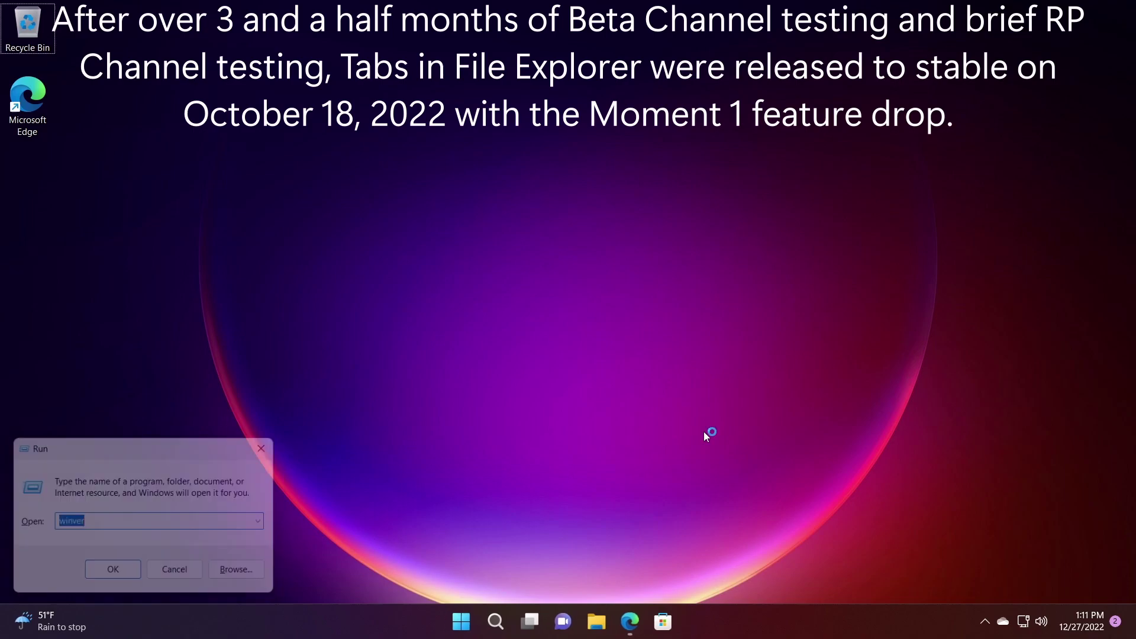
{"action": "left_click_drag", "start_coordinate": [306, 36], "coordinate": [695, 214]}
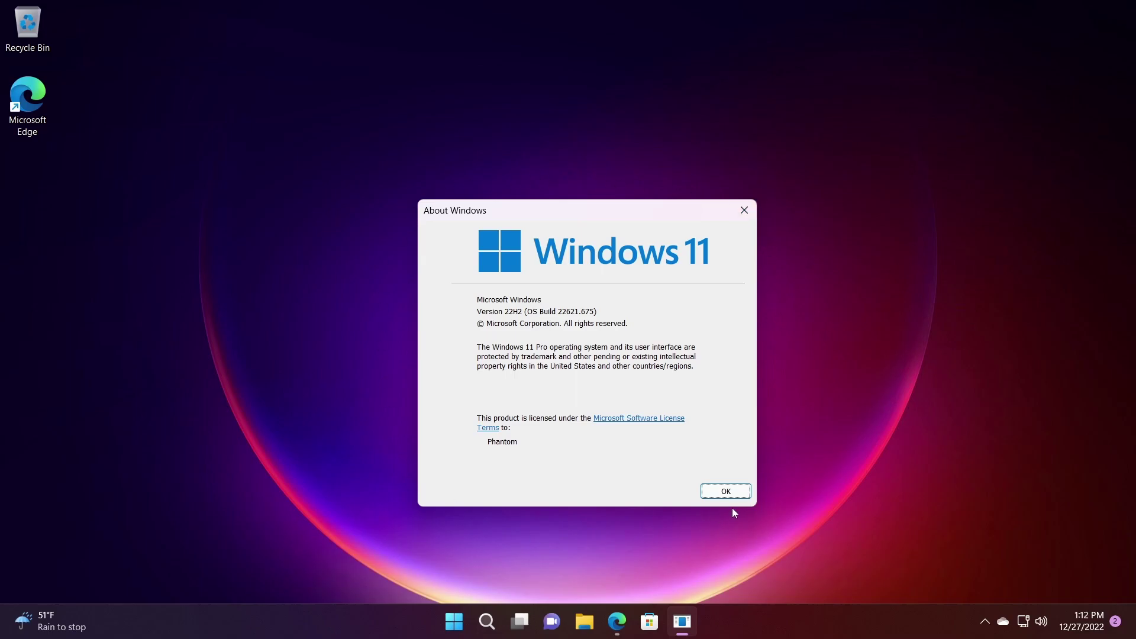
{"action": "left_click", "coordinate": [727, 491]}
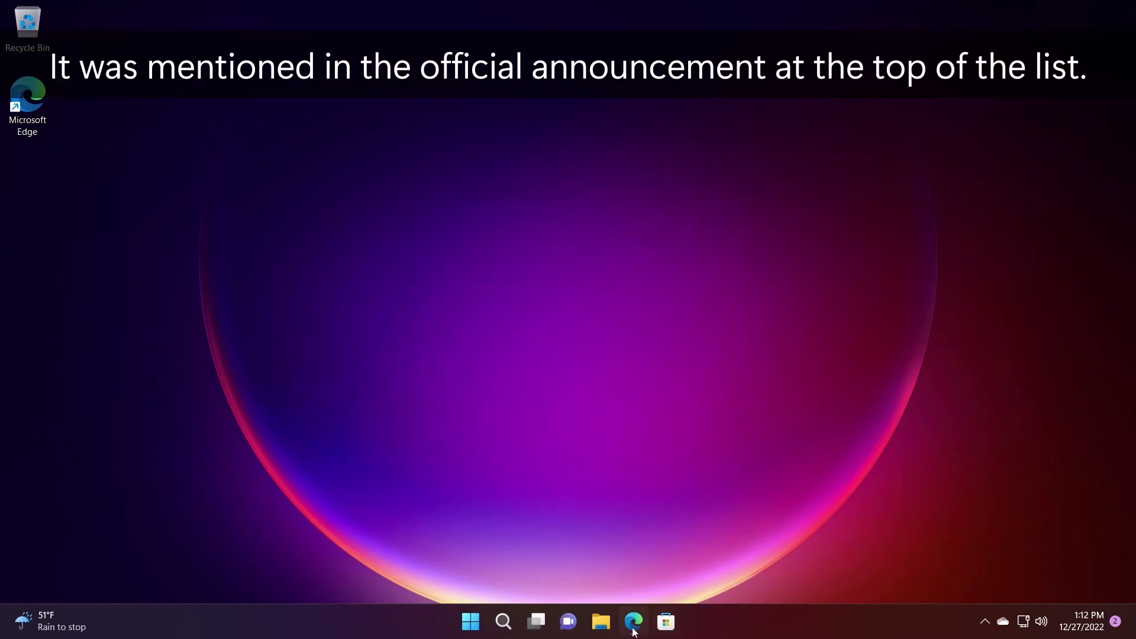
Switch to Microsoft Edge, examine the File Explorer tabs section of the Windows 11 announcement, and return to the desktop.
{"action": "left_click", "coordinate": [634, 622]}
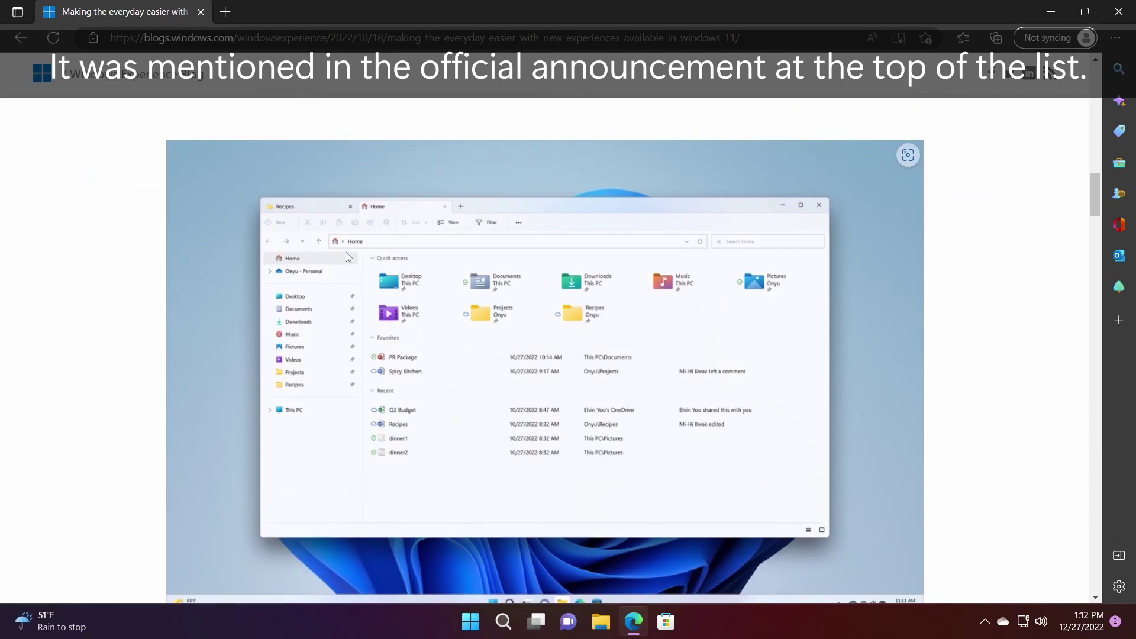
{"action": "scroll", "coordinate": [341, 262], "scroll_direction": "down", "scroll_amount": 5}
{"action": "left_click_drag", "start_coordinate": [264, 342], "coordinate": [385, 340]}
{"action": "scroll", "coordinate": [385, 340], "scroll_direction": "up", "scroll_amount": 5}
{"action": "key", "text": "alt+F4"}
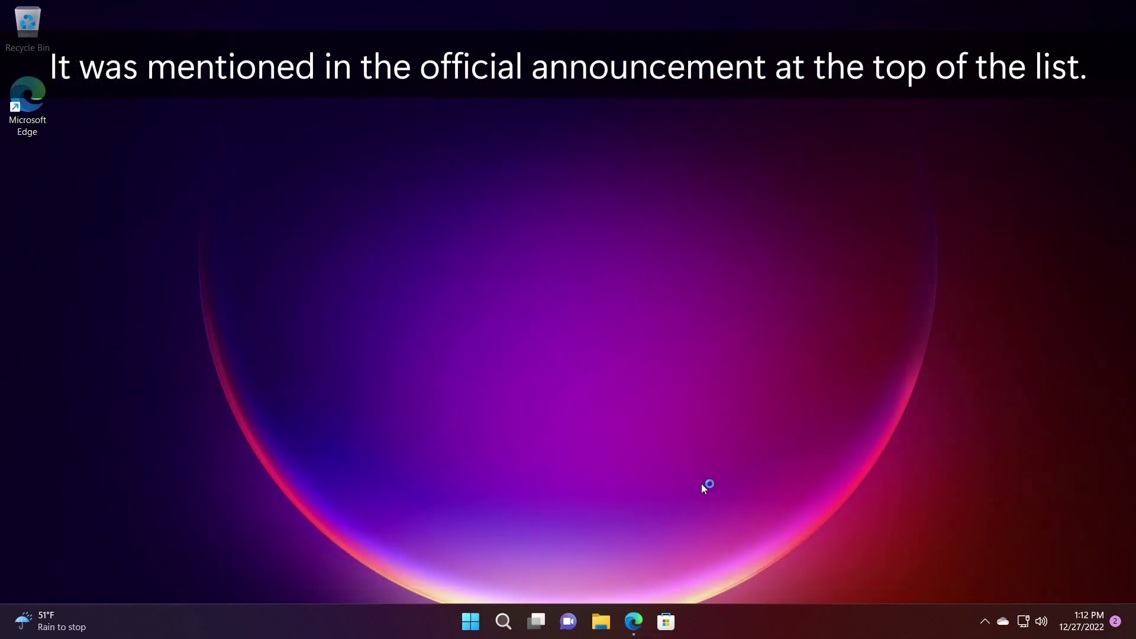
Open File Explorer, add two new Home tabs, and show the third tab's context menu.
{"action": "key", "text": "super+e"}
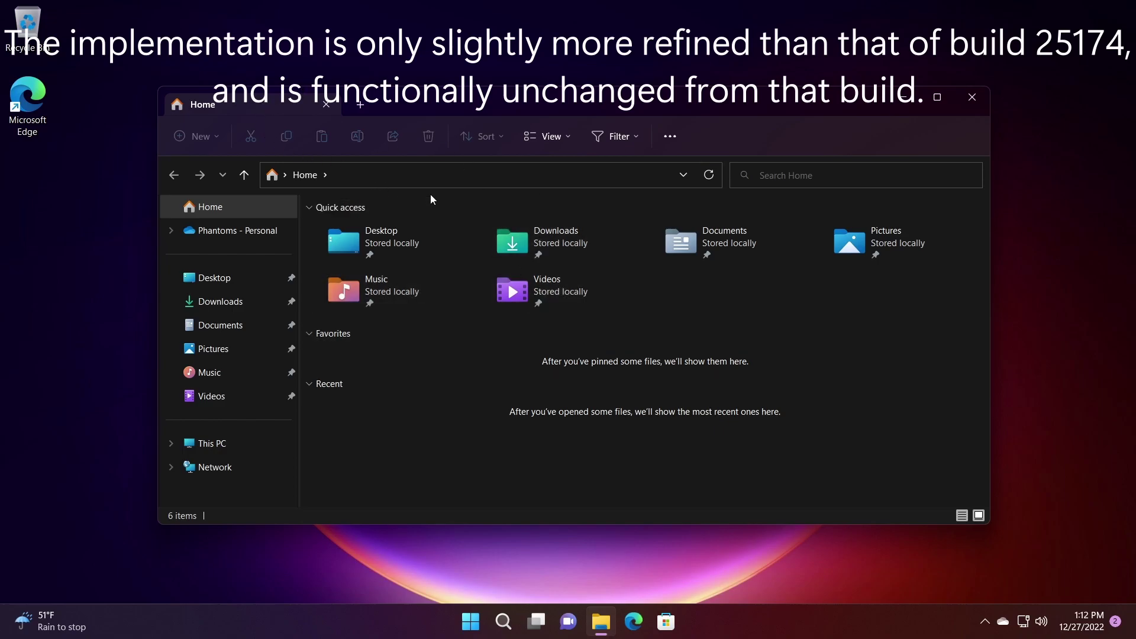
{"action": "left_click", "coordinate": [362, 105]}
{"action": "left_click", "coordinate": [538, 106]}
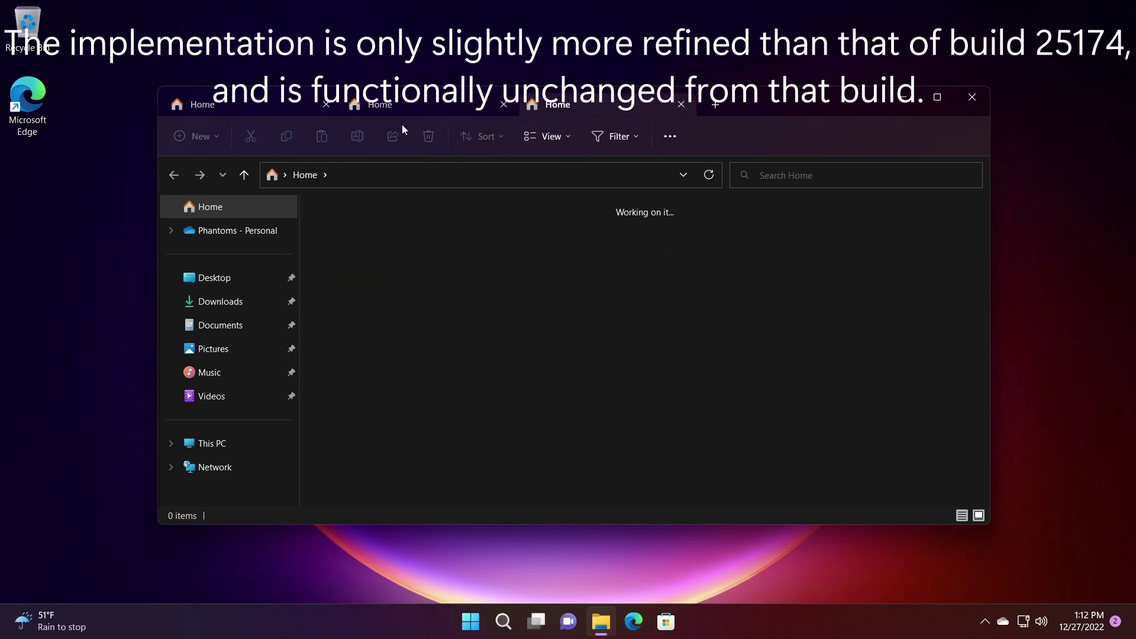
{"action": "right_click", "coordinate": [598, 112]}
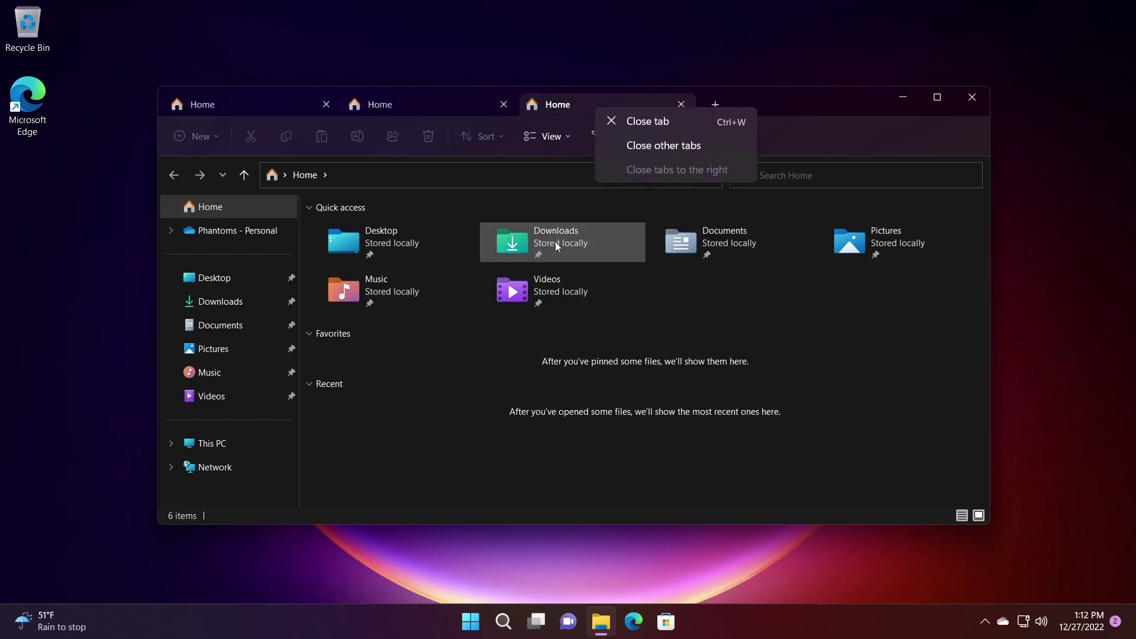
Open Downloads from Home in a new tab, and Documents and Pictures from the navigation pane in new tabs.
{"action": "left_click", "coordinate": [489, 255]}
{"action": "middle_click", "coordinate": [489, 255]}
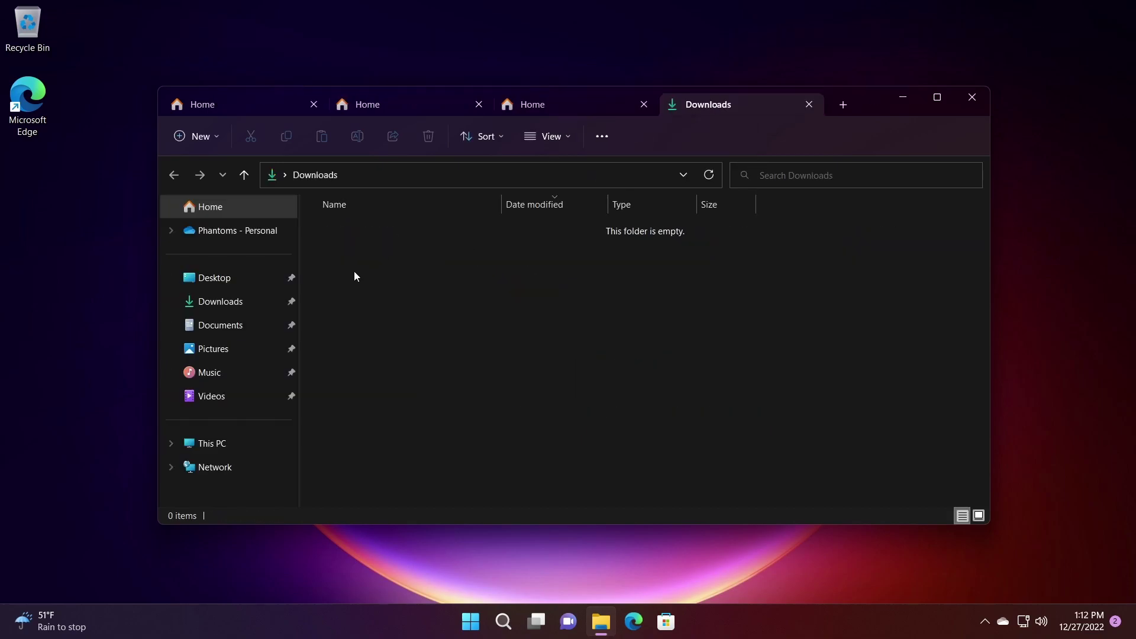
{"action": "middle_click", "coordinate": [227, 324]}
{"action": "middle_click", "coordinate": [228, 349]}
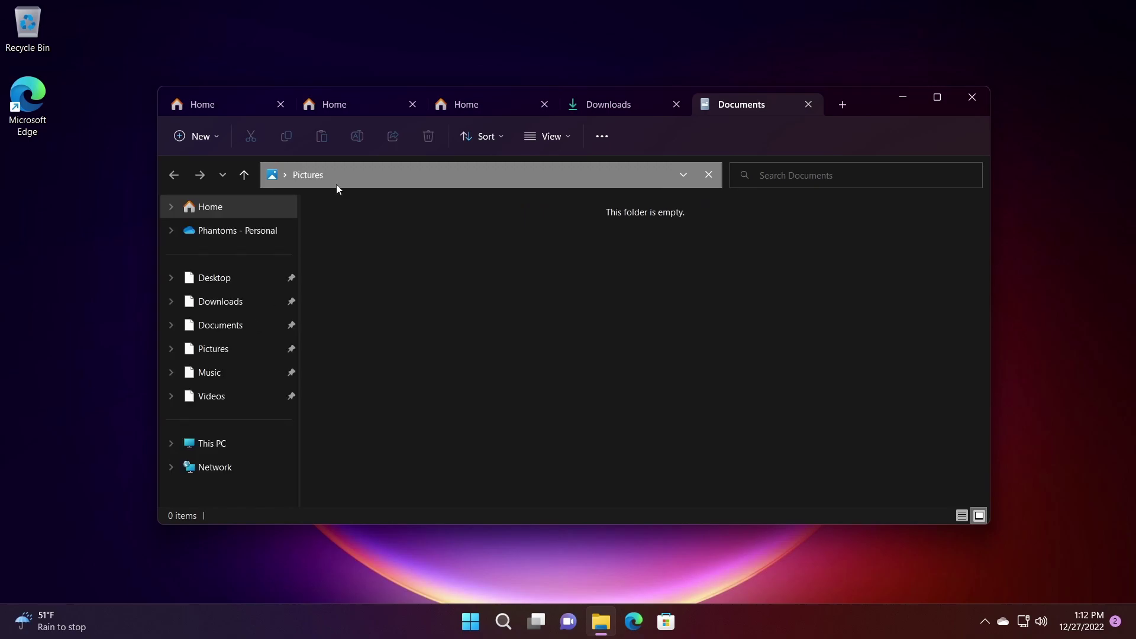
Reorder the tabs to Home, Documents, Home, Pictures, Home, Downloads.
{"action": "left_click", "coordinate": [353, 107]}
{"action": "left_click_drag", "start_coordinate": [337, 107], "coordinate": [408, 107]}
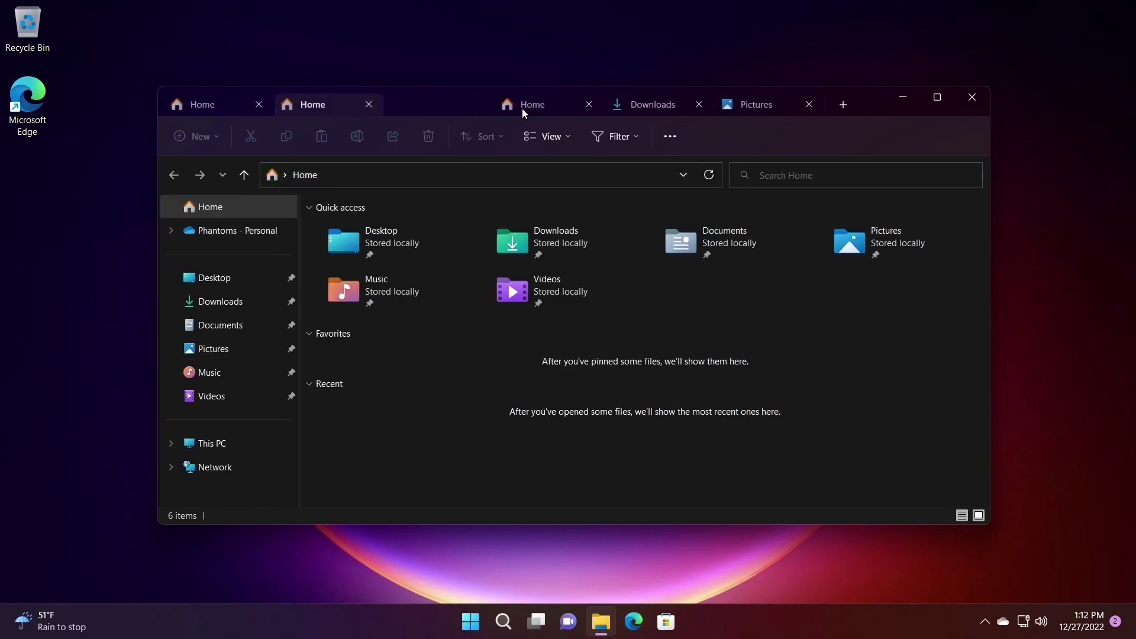
{"action": "left_click_drag", "start_coordinate": [777, 115], "coordinate": [460, 115]}
{"action": "left_click_drag", "start_coordinate": [225, 107], "coordinate": [426, 107]}
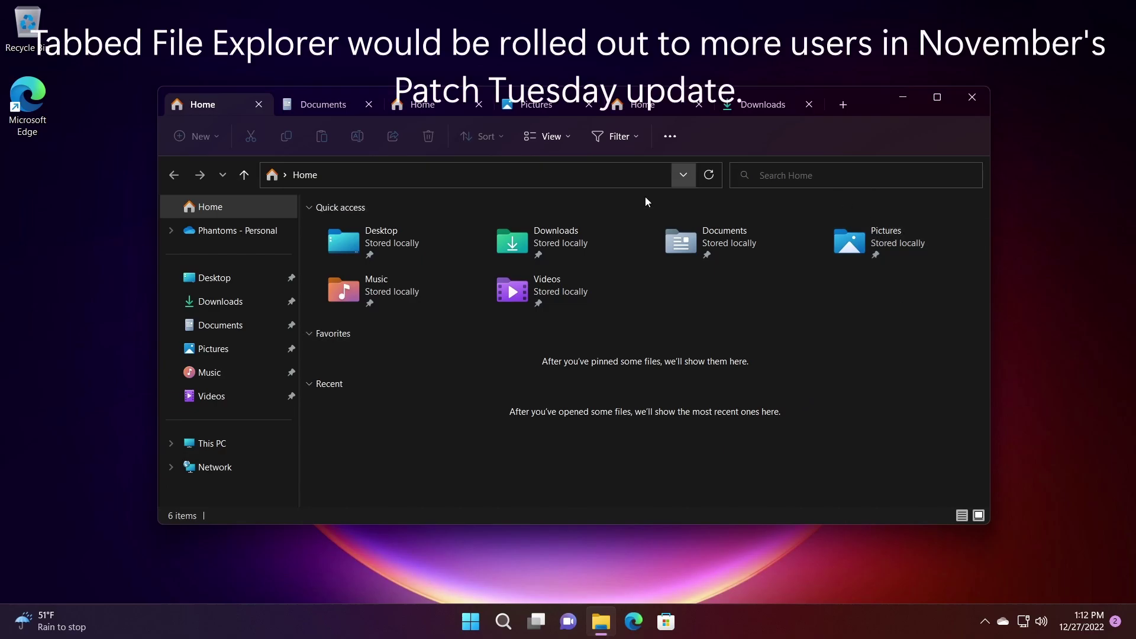
Clear all notifications and expand the calendar to show November 2022.
{"action": "left_click", "coordinate": [1106, 627]}
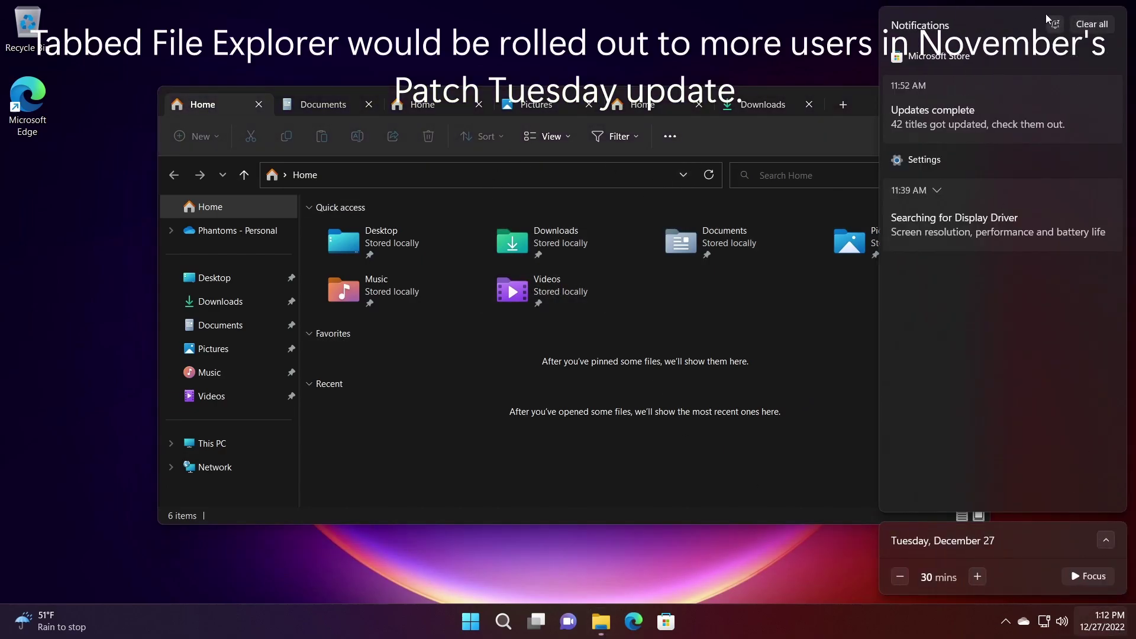
{"action": "left_click", "coordinate": [1092, 24]}
{"action": "left_click", "coordinate": [1105, 539]}
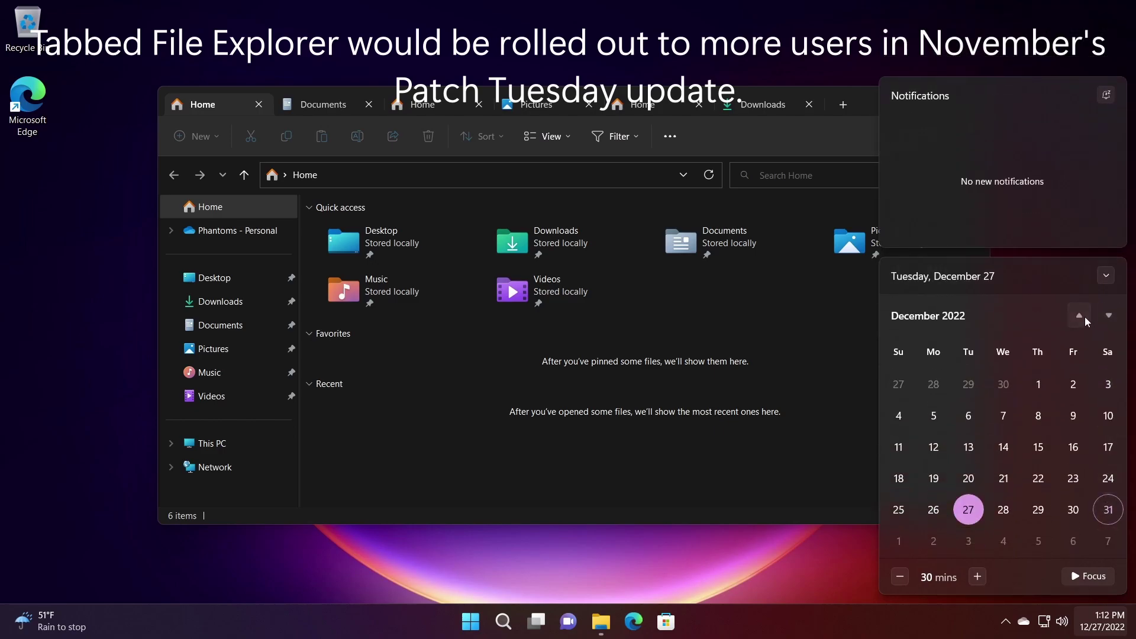
{"action": "left_click", "coordinate": [1084, 320]}
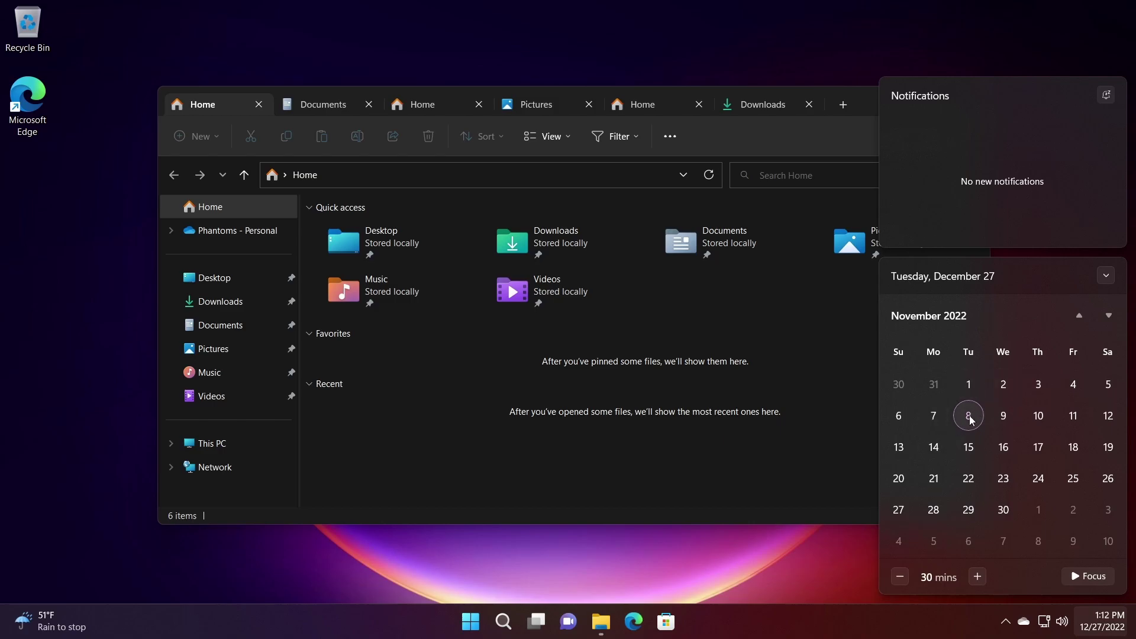